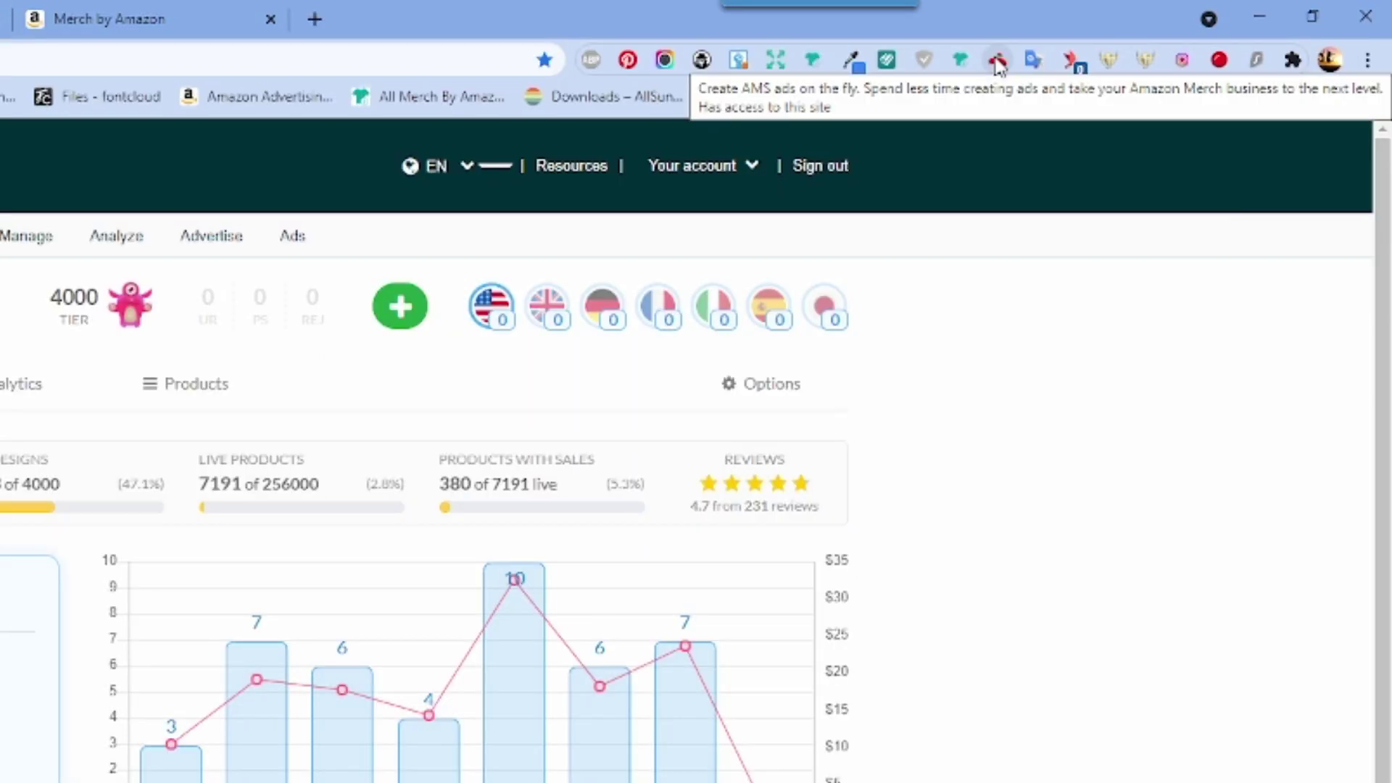
pyautogui.rightClick(998, 64)
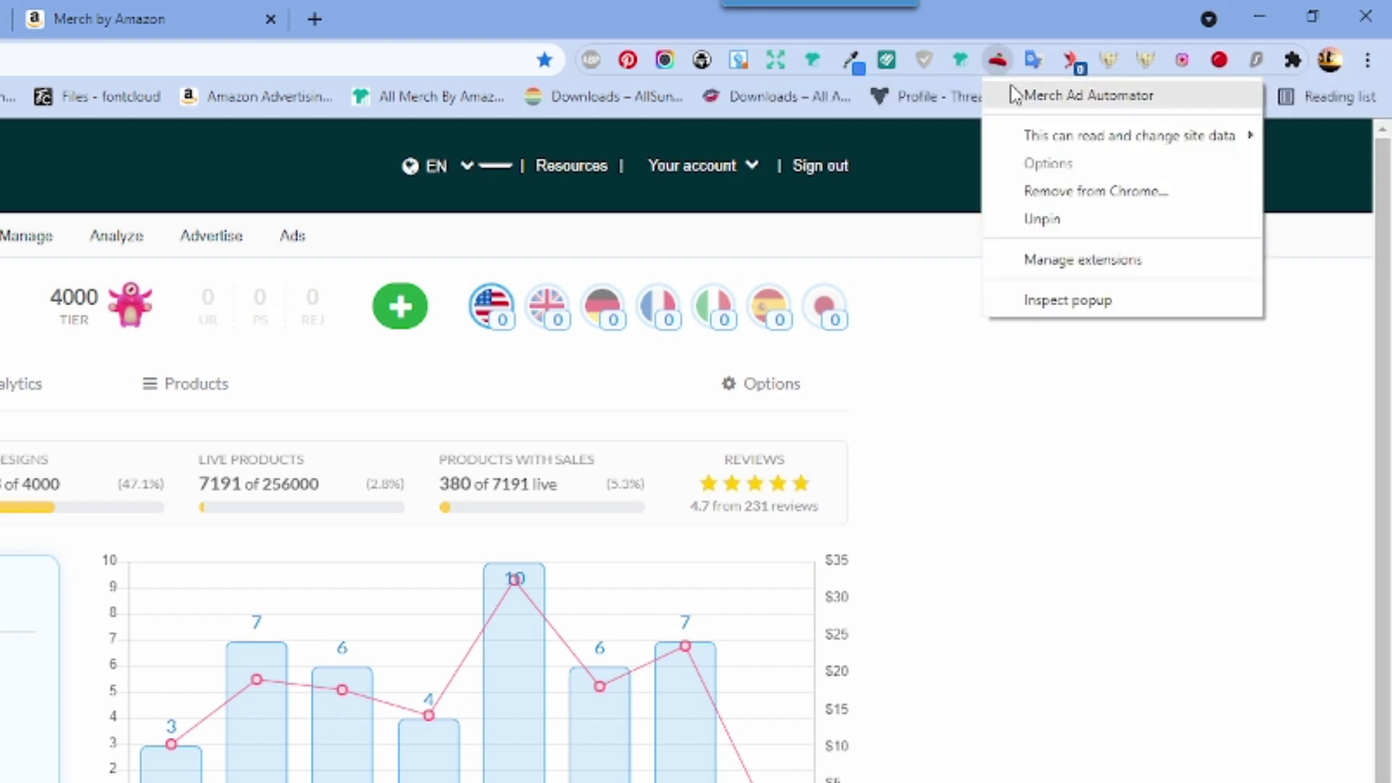
pyautogui.click(989, 32)
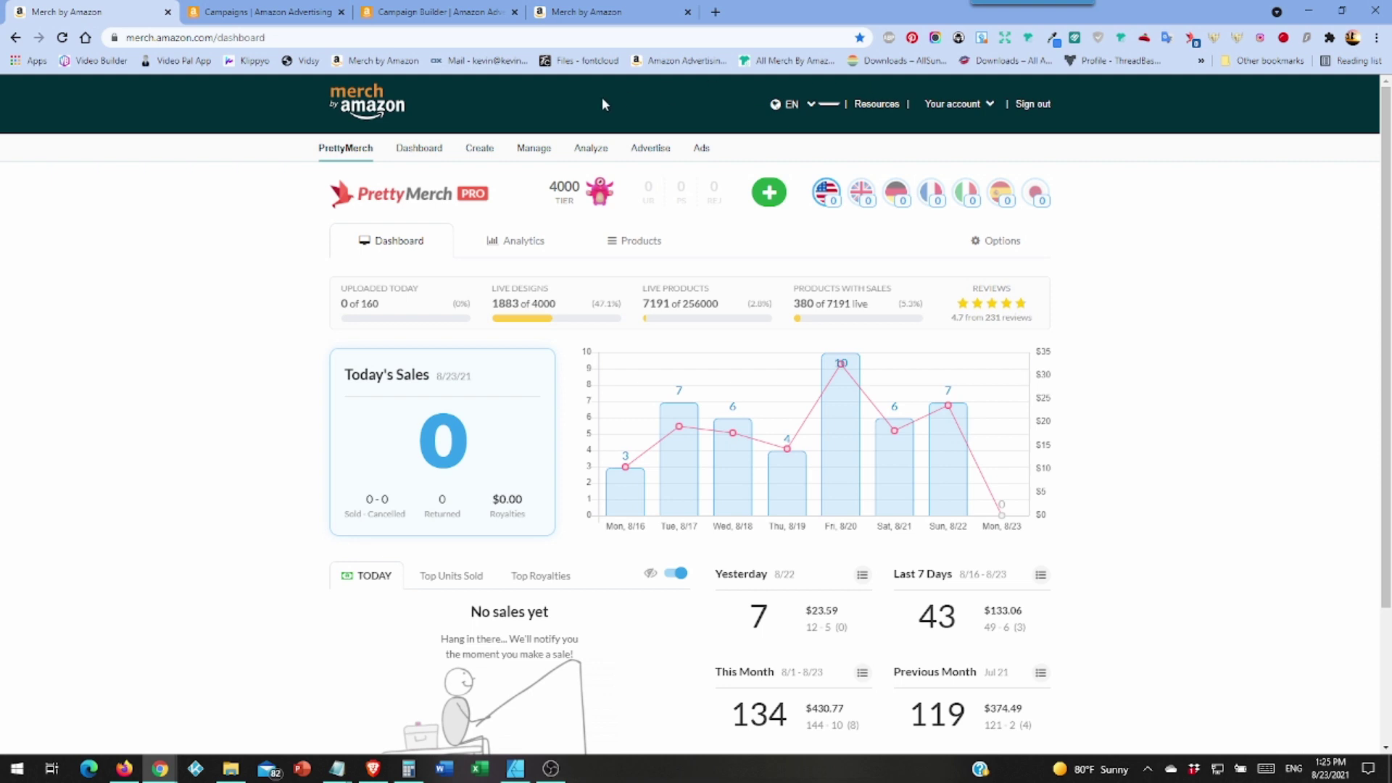
# - Switch to the new campaign builder, glance at the Merch dashboard, and return to the form
pyautogui.click(435, 12)
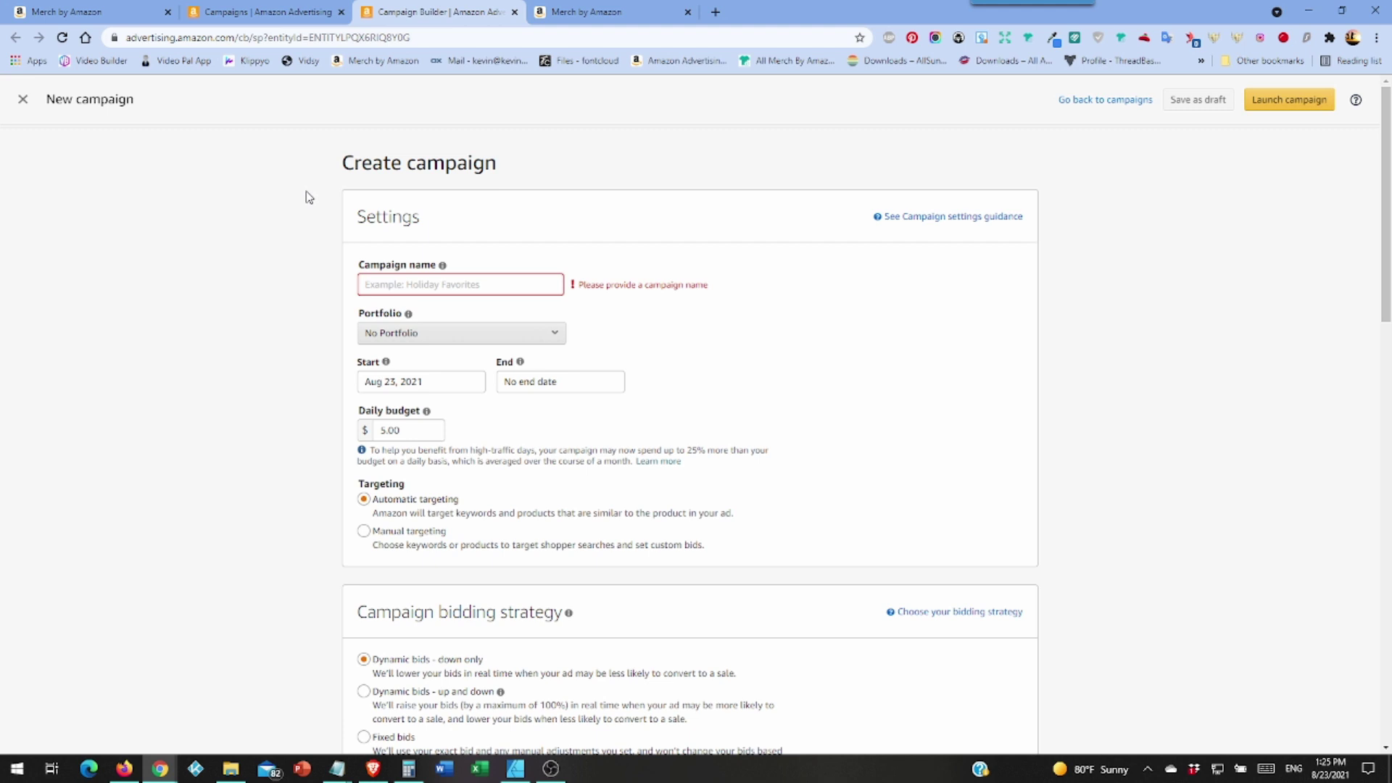
pyautogui.scroll(-1, 309, 197)
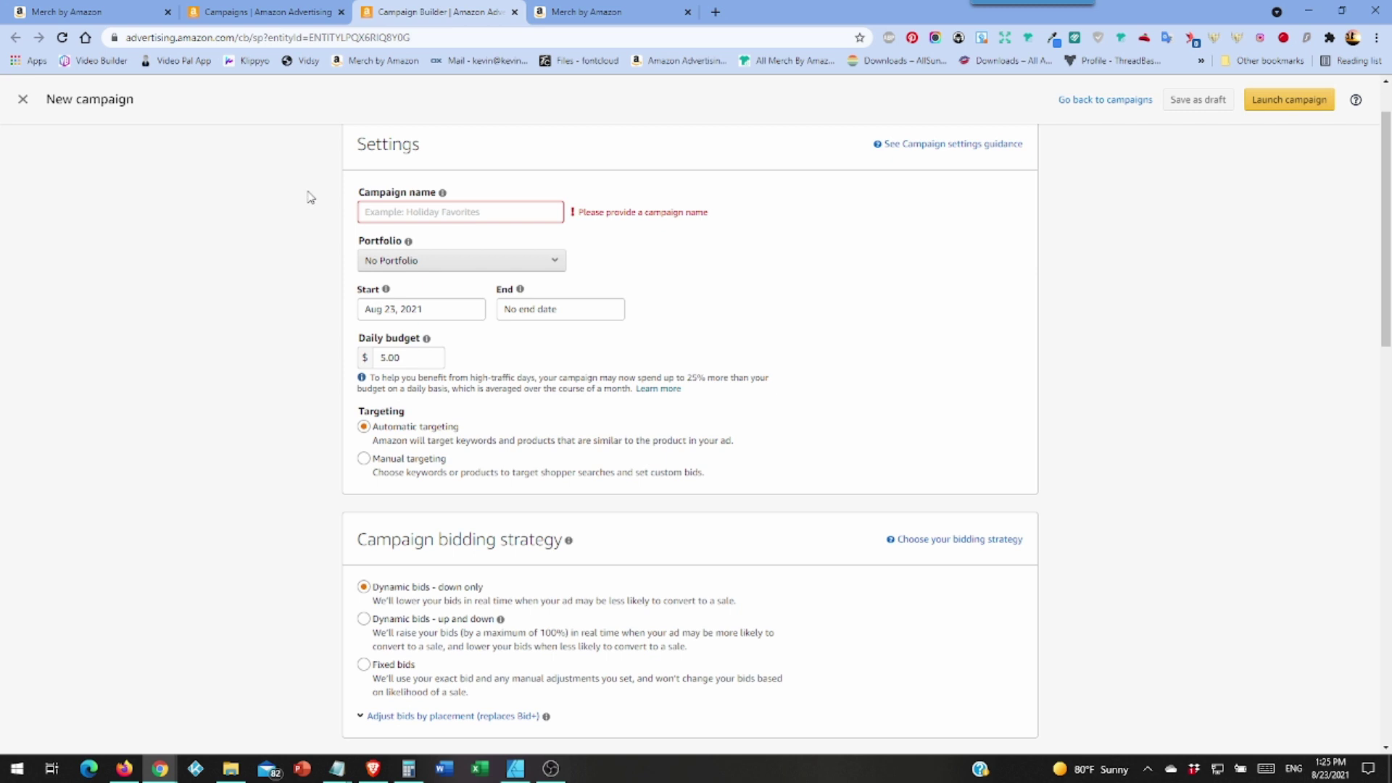
pyautogui.hotkey('ctrl', '1')
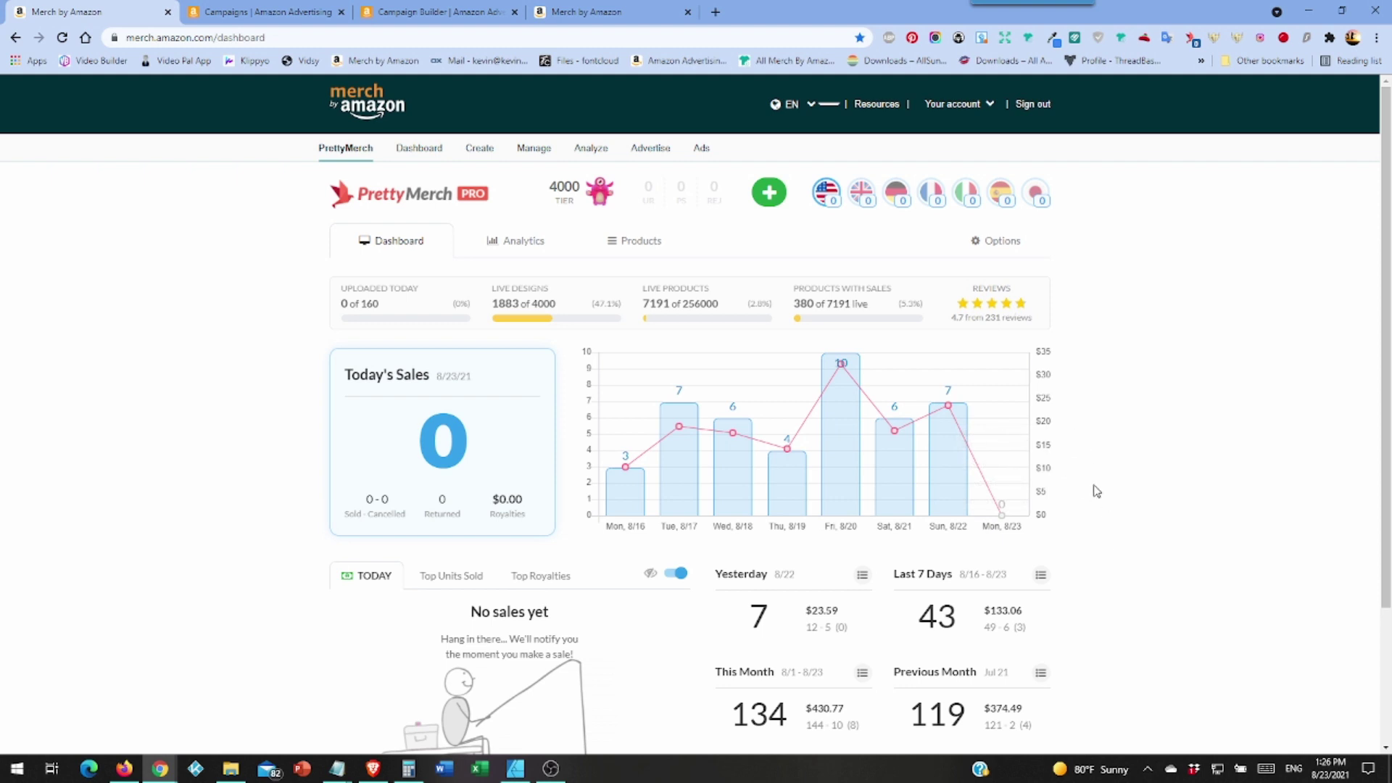
pyautogui.click(419, 14)
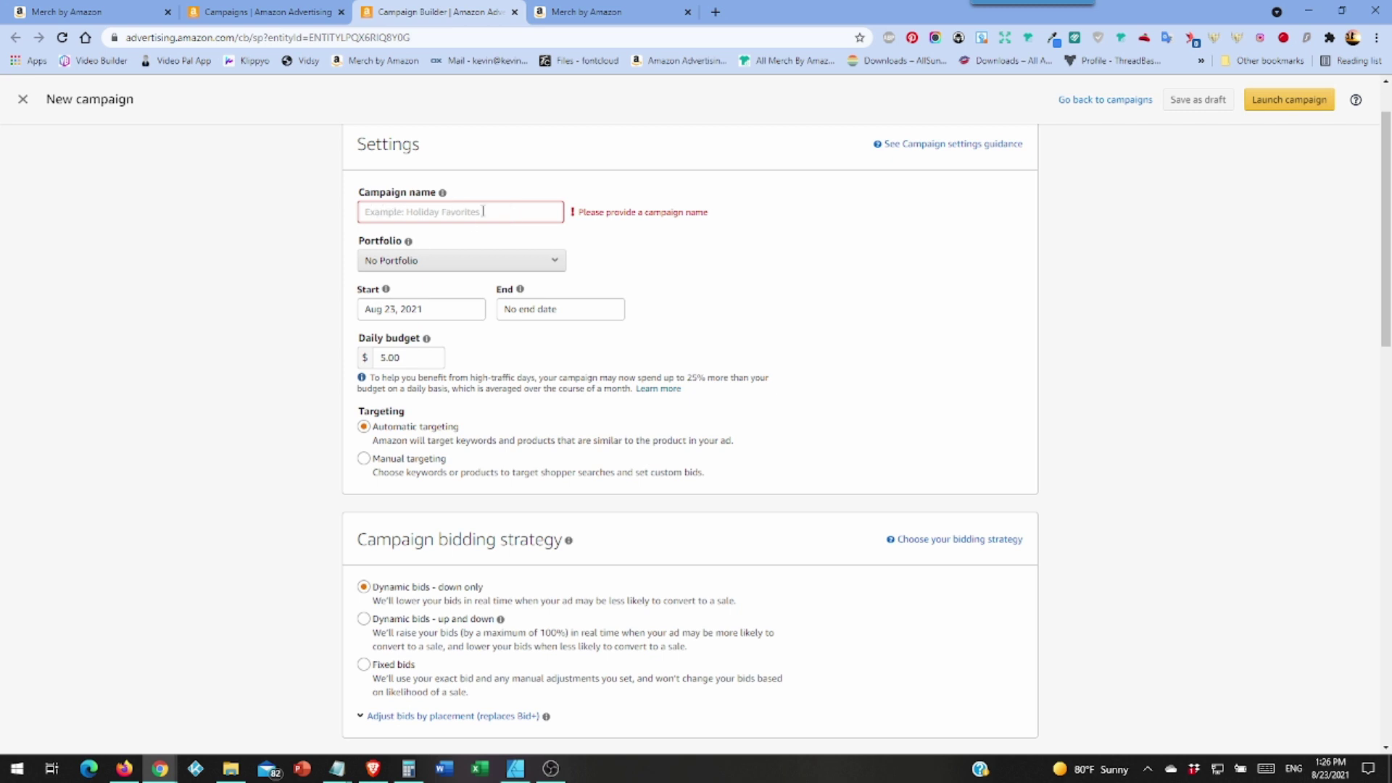
# - Review the form's $5.00 daily budget, automatic targeting, dynamic bids down only, and ad group AdAutomator
pyautogui.scroll(-2, 305, 249)
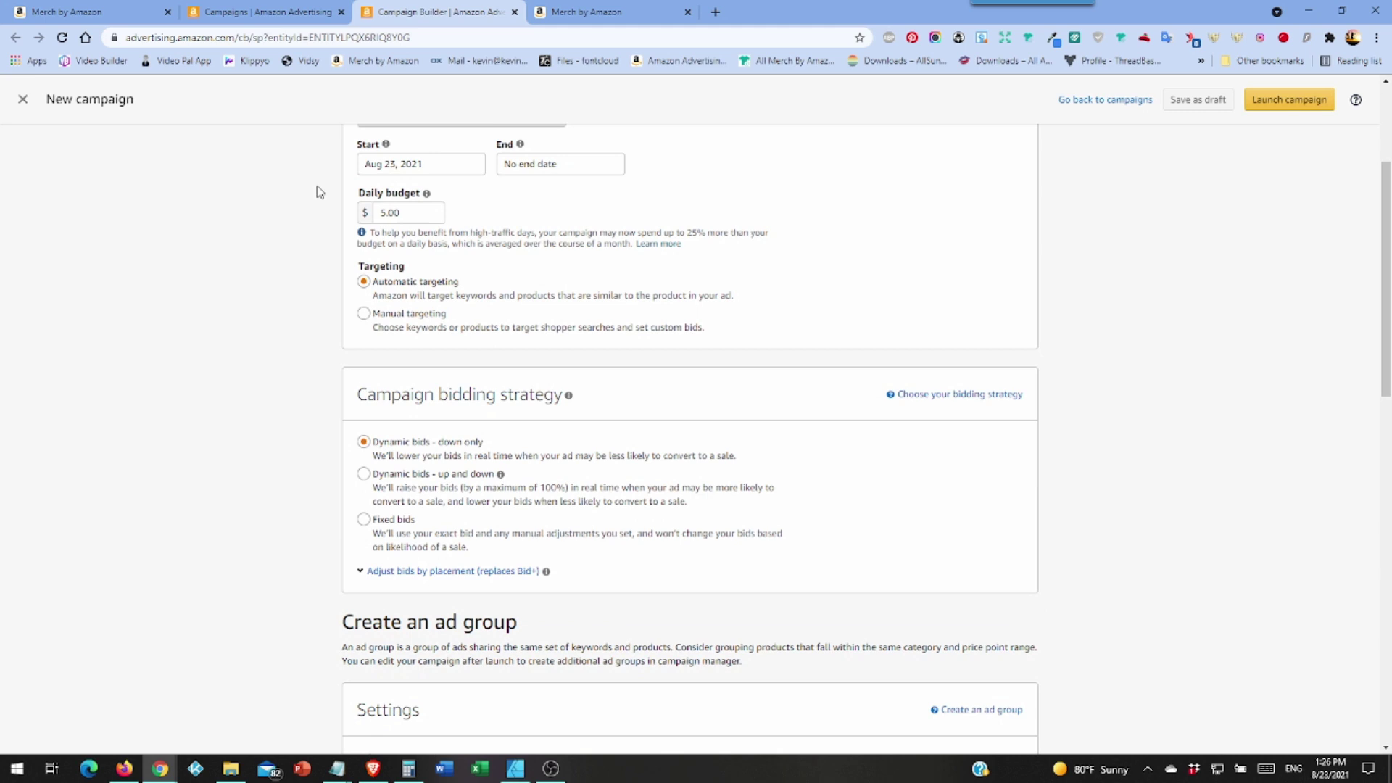
pyautogui.scroll(1, 323, 185)
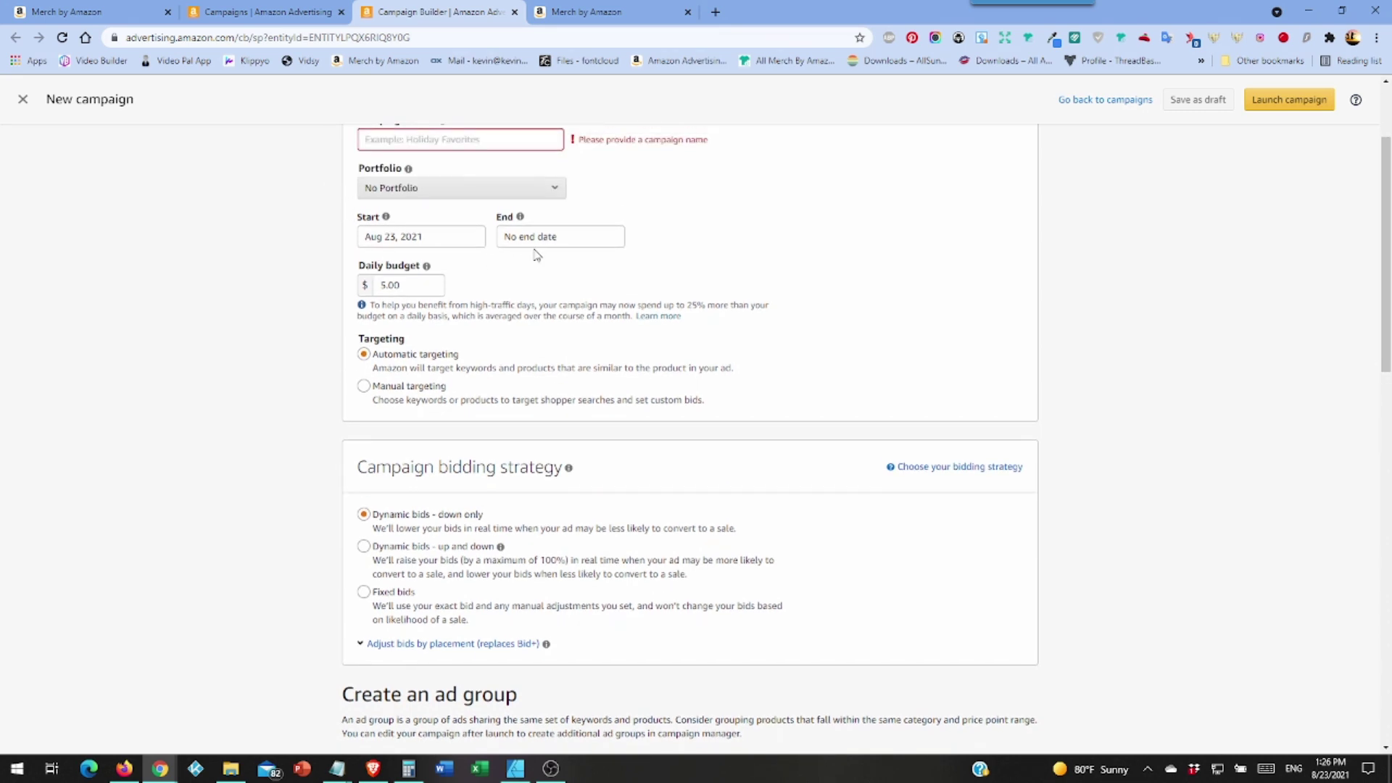
pyautogui.scroll(-1, 504, 277)
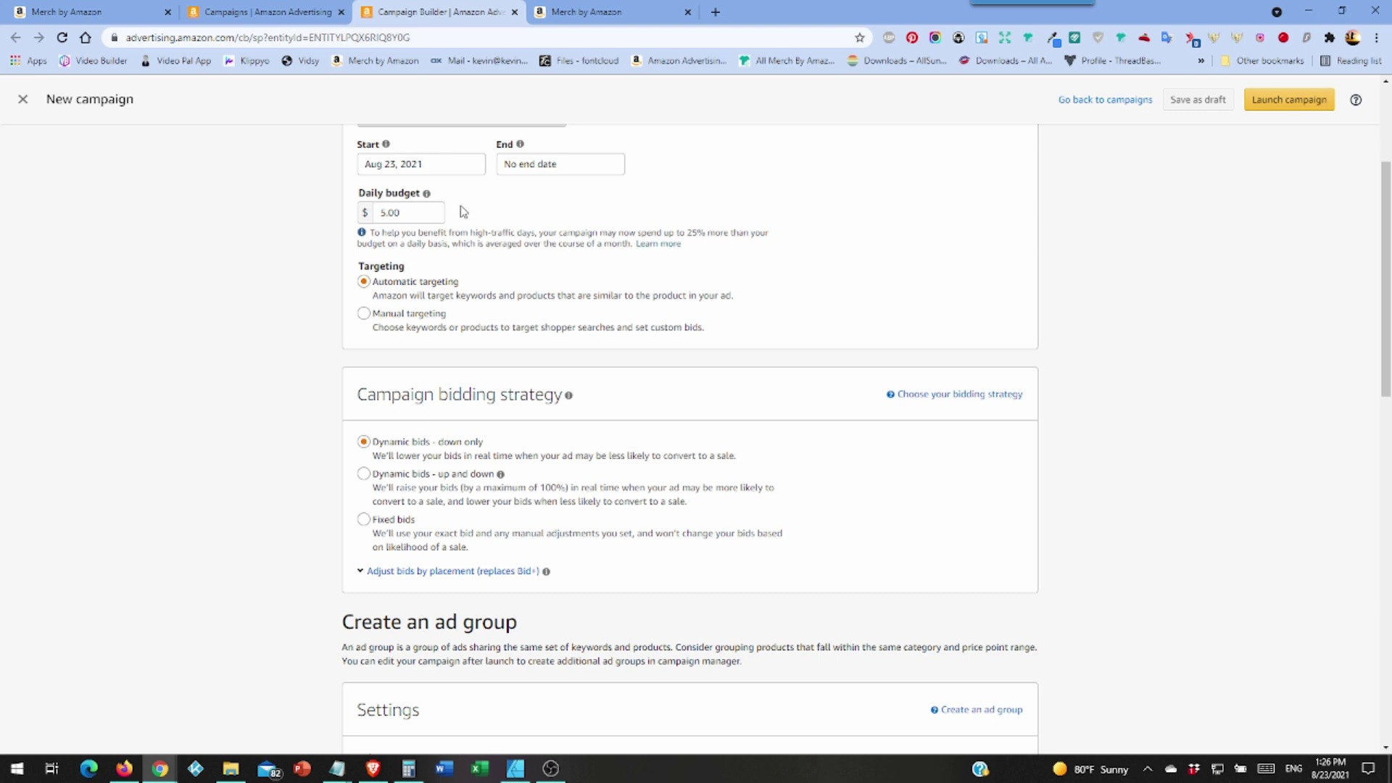
pyautogui.scroll(-1, 266, 266)
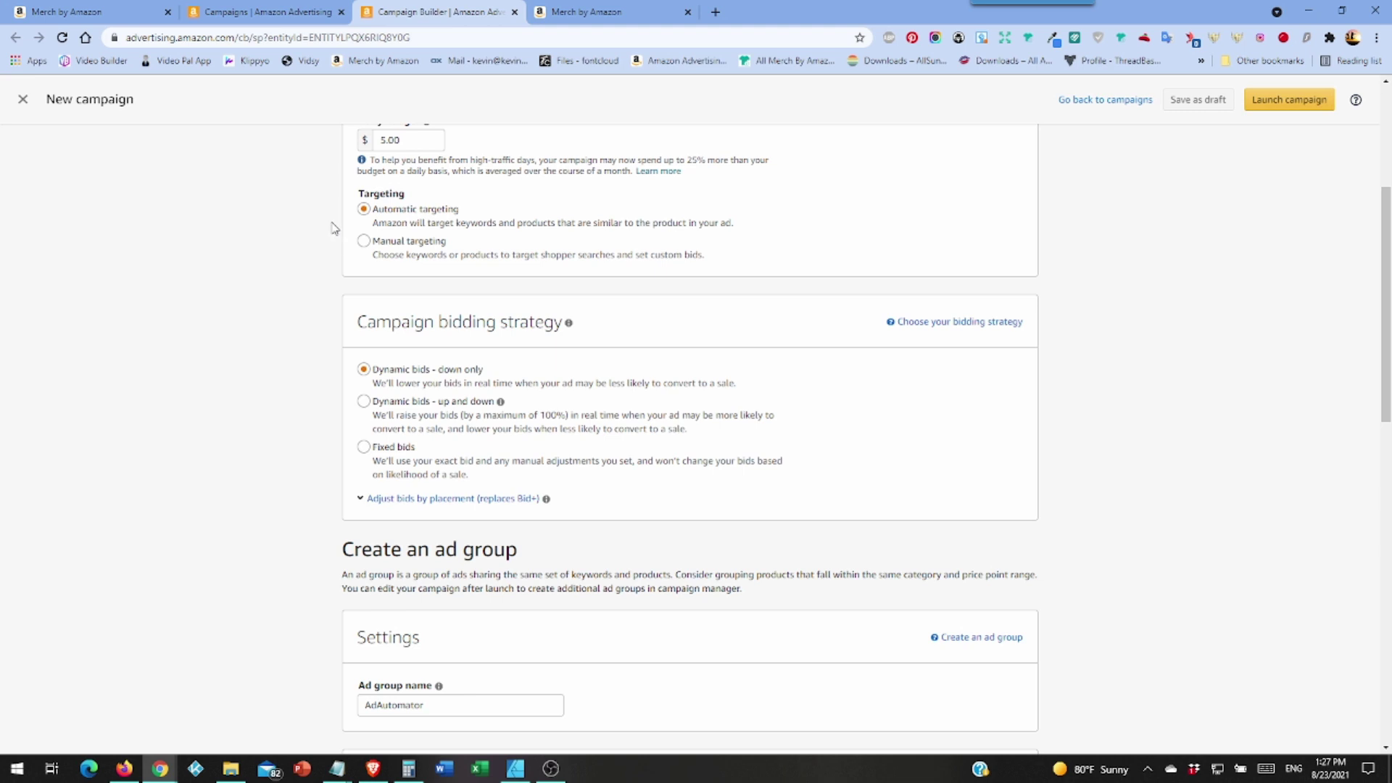
pyautogui.scroll(-2, 332, 225)
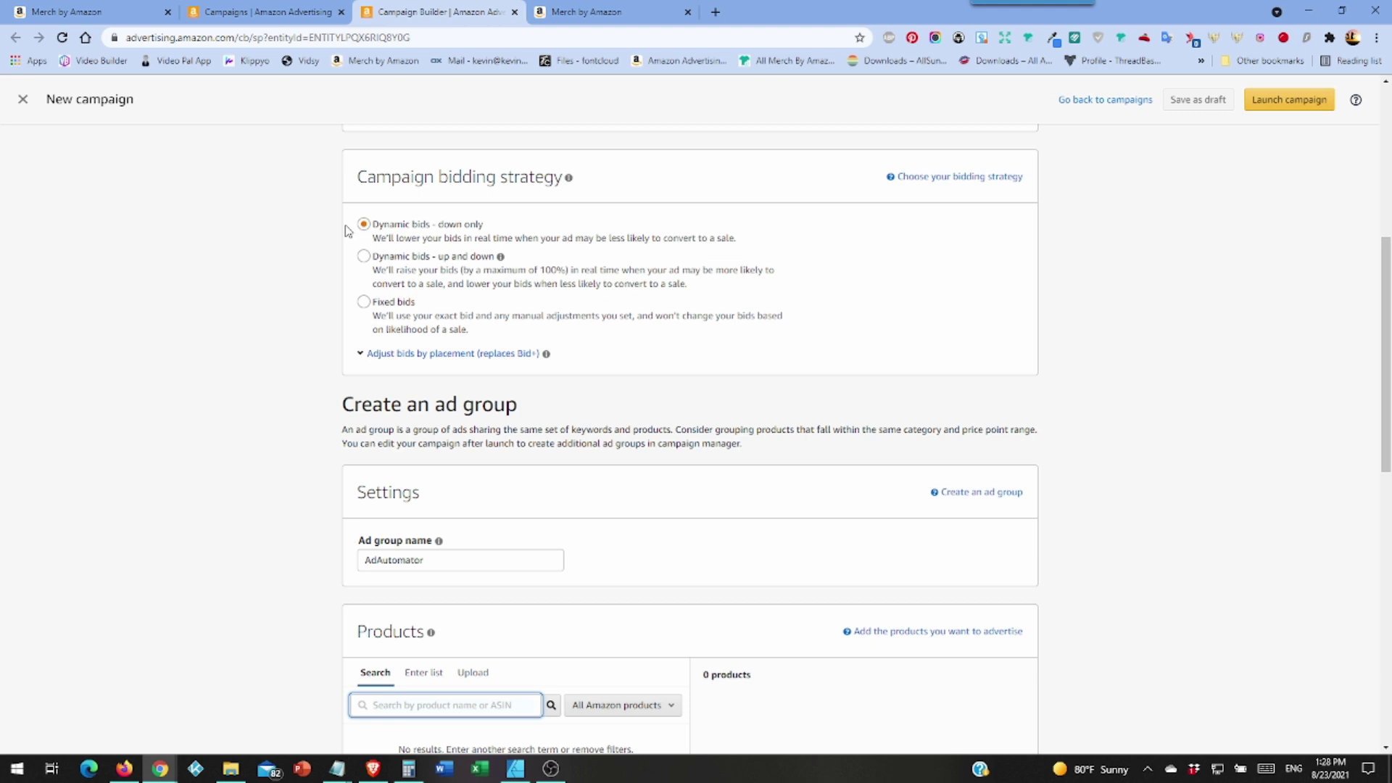
pyautogui.scroll(-5, 304, 258)
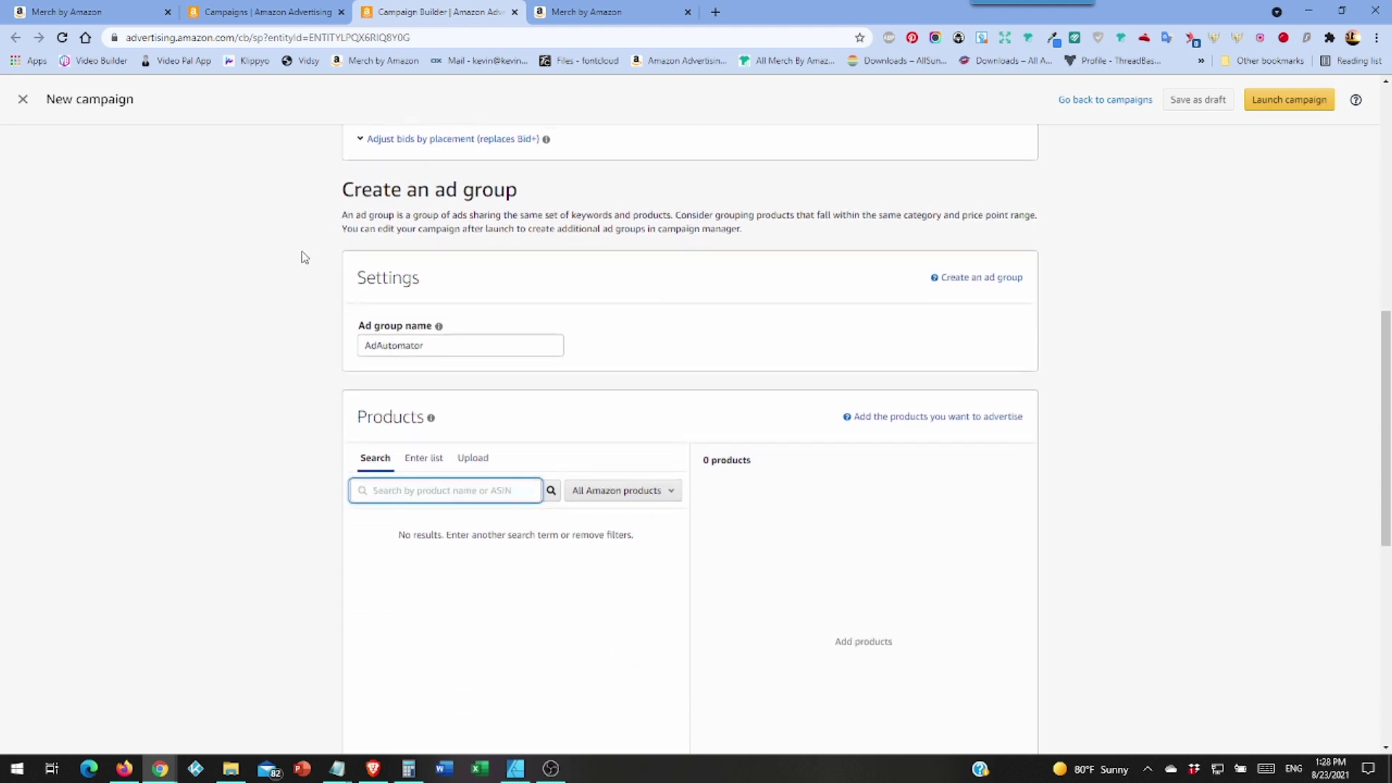
pyautogui.scroll(1, 303, 255)
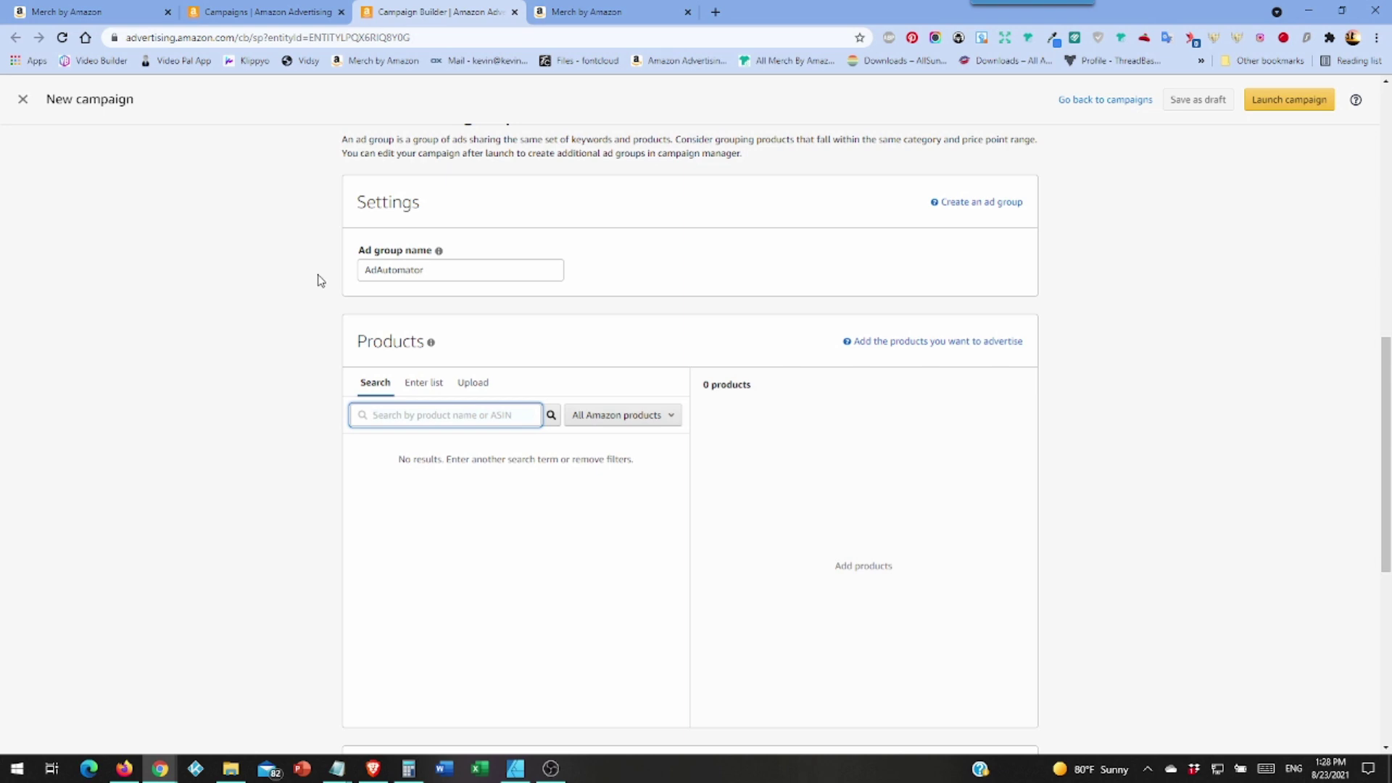
pyautogui.scroll(-2, 333, 283)
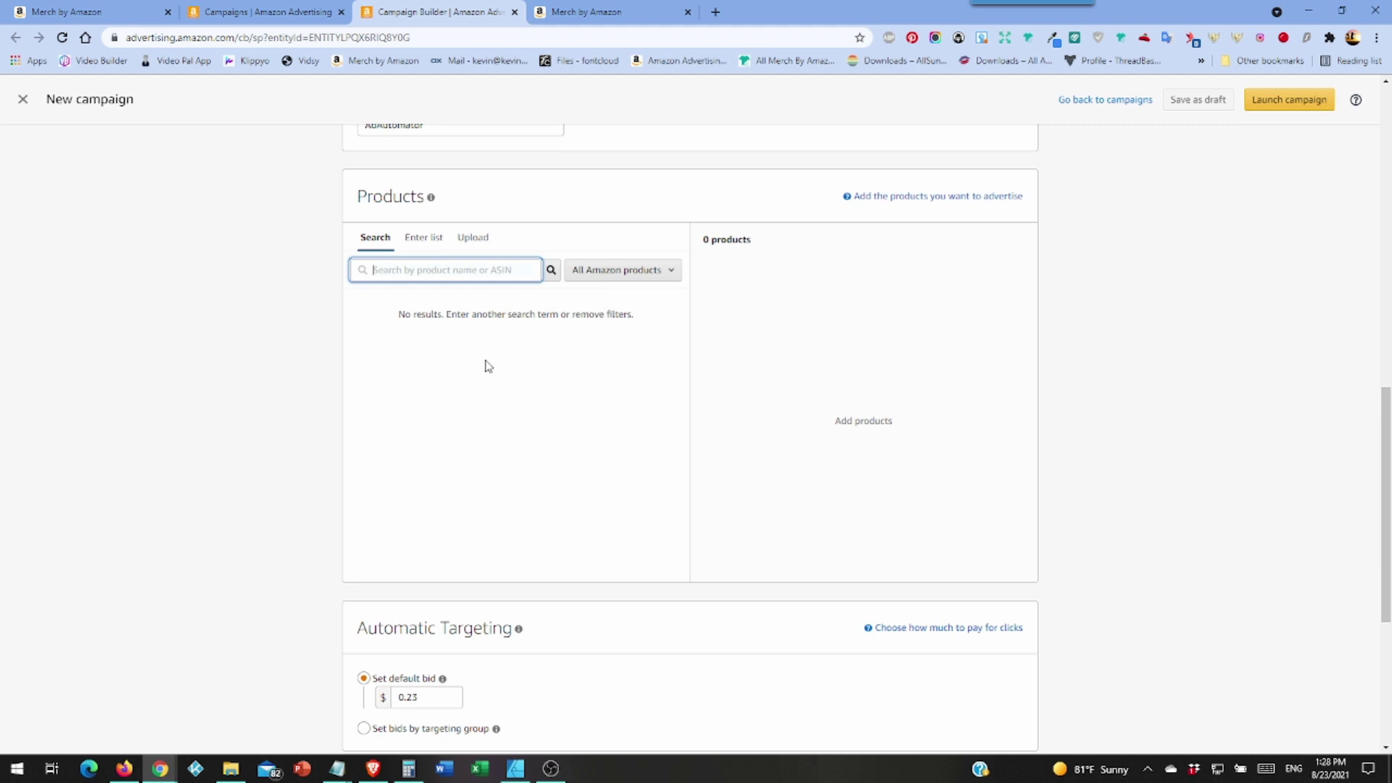
pyautogui.scroll(-1, 485, 367)
pyautogui.scroll(1, 486, 367)
pyautogui.moveTo(444, 686)
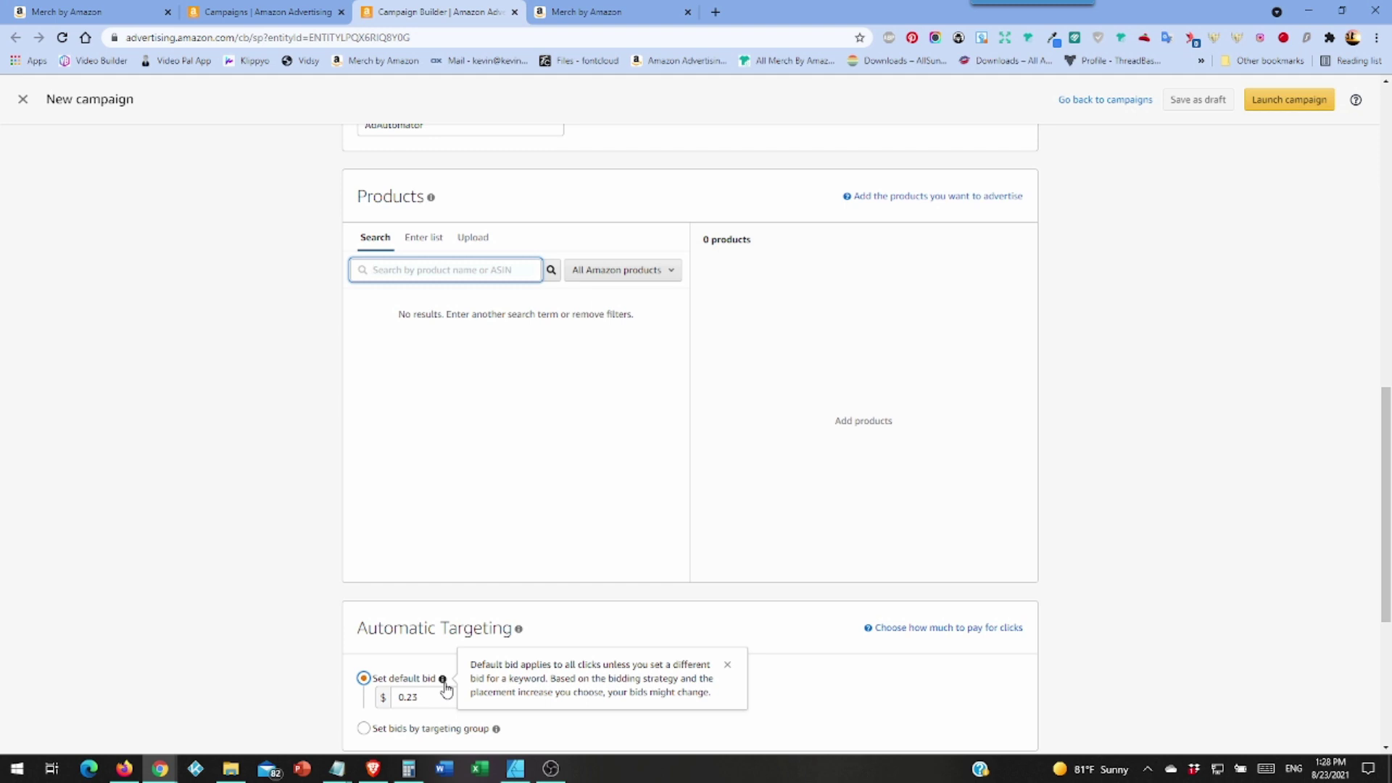
pyautogui.scroll(-3, 314, 625)
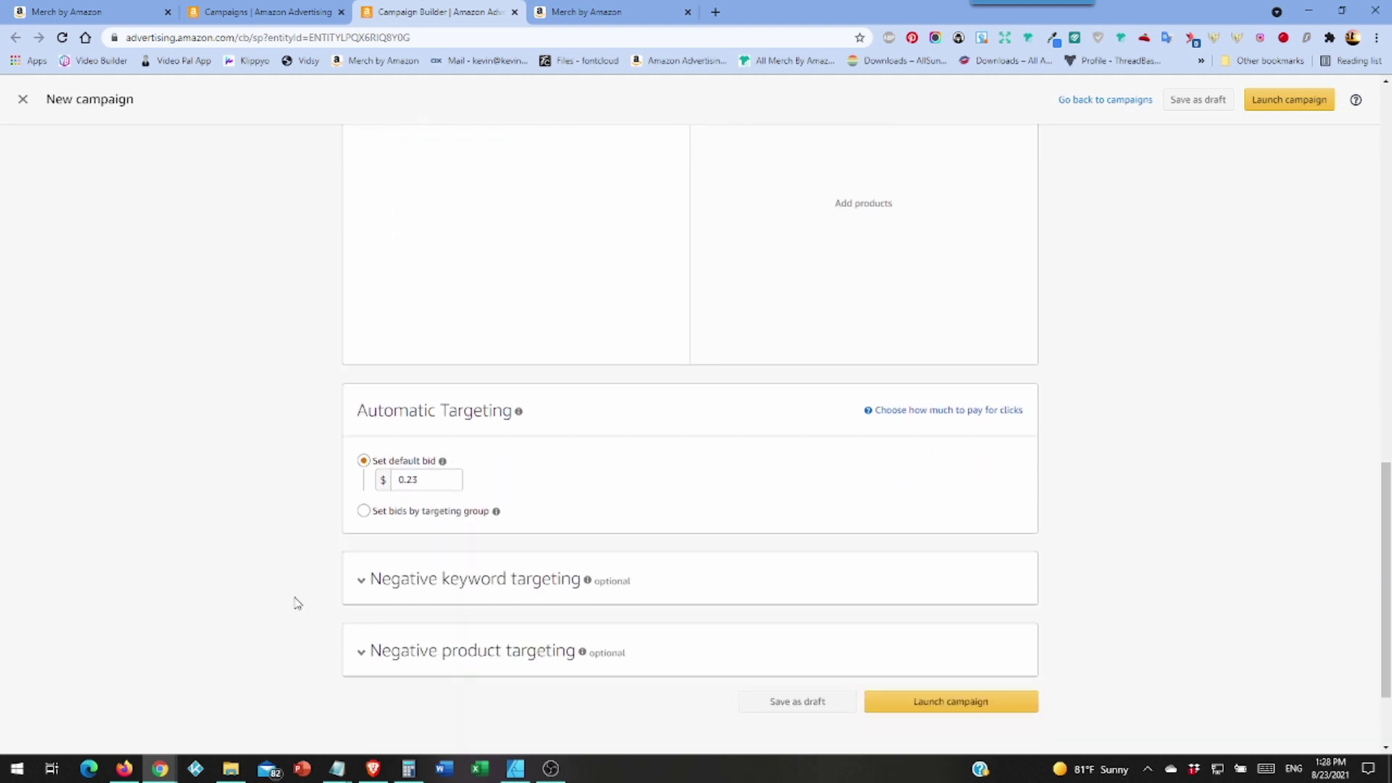
pyautogui.scroll(2, 296, 598)
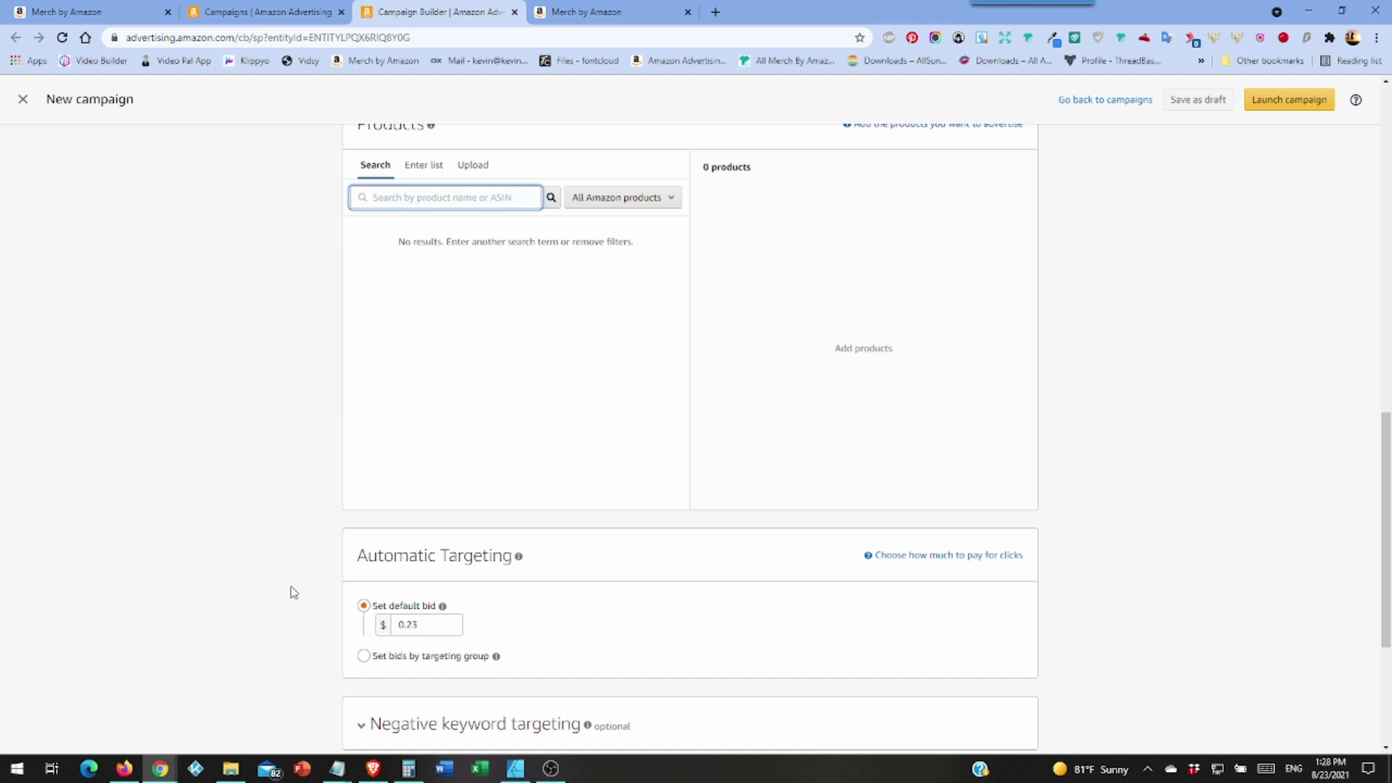
pyautogui.scroll(2, 294, 593)
pyautogui.scroll(-5, 297, 592)
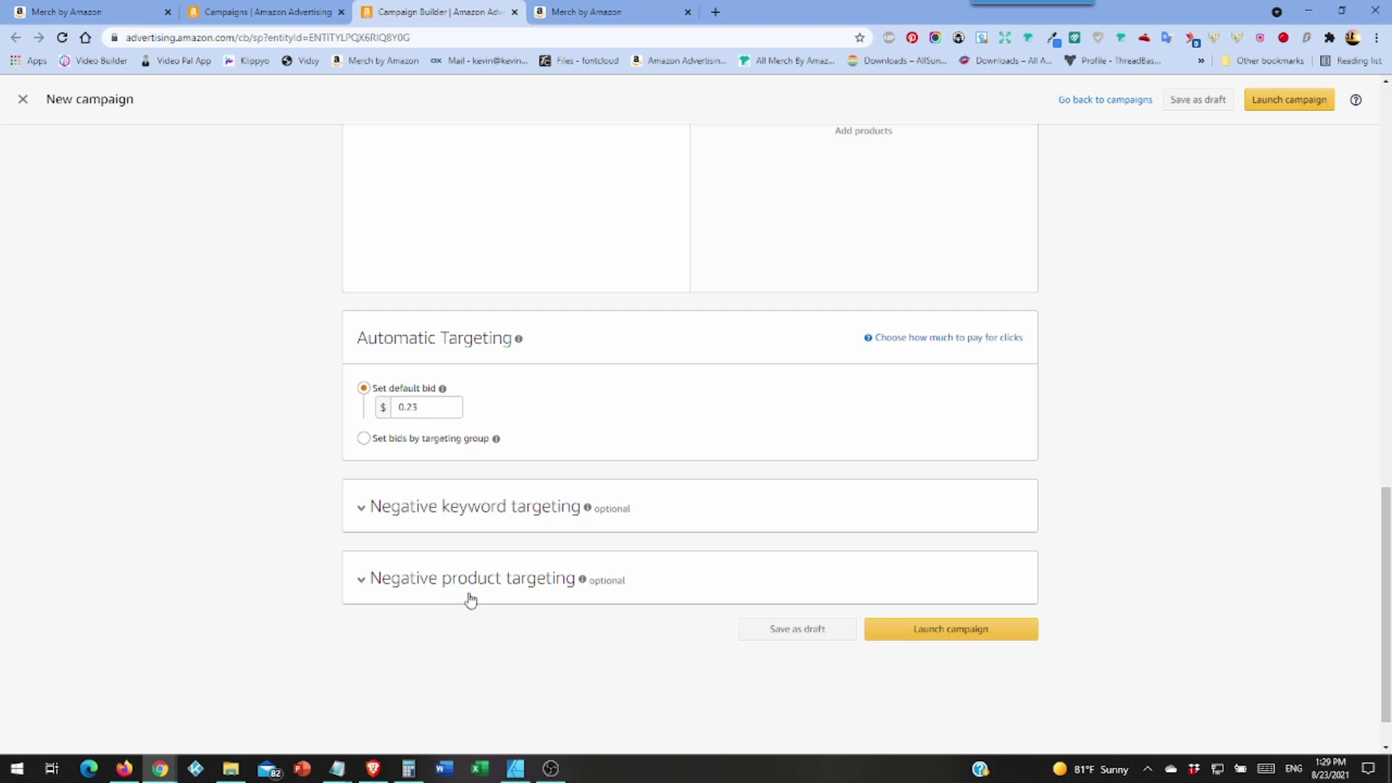
pyautogui.scroll(5, 834, 515)
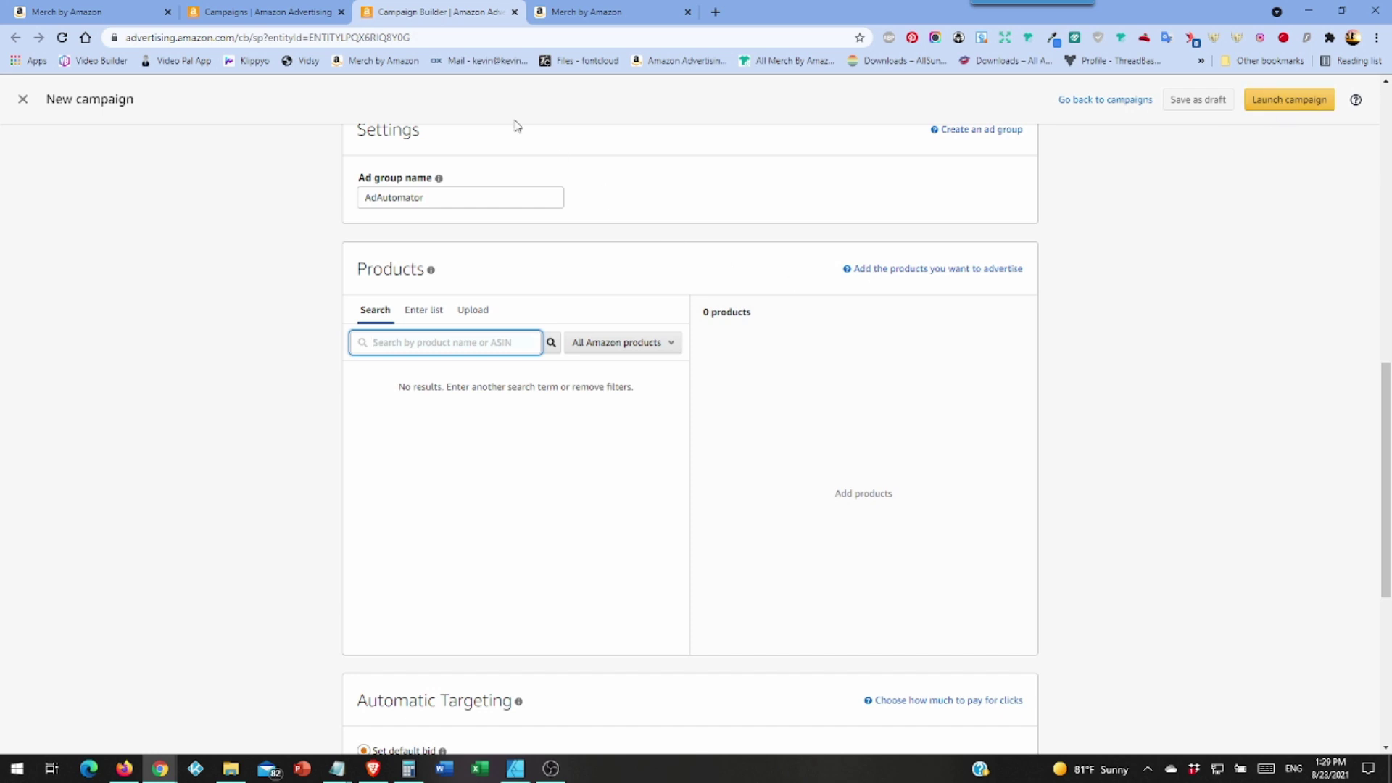
# - Go to the full campaigns list from the navigation panel
pyautogui.click(234, 13)
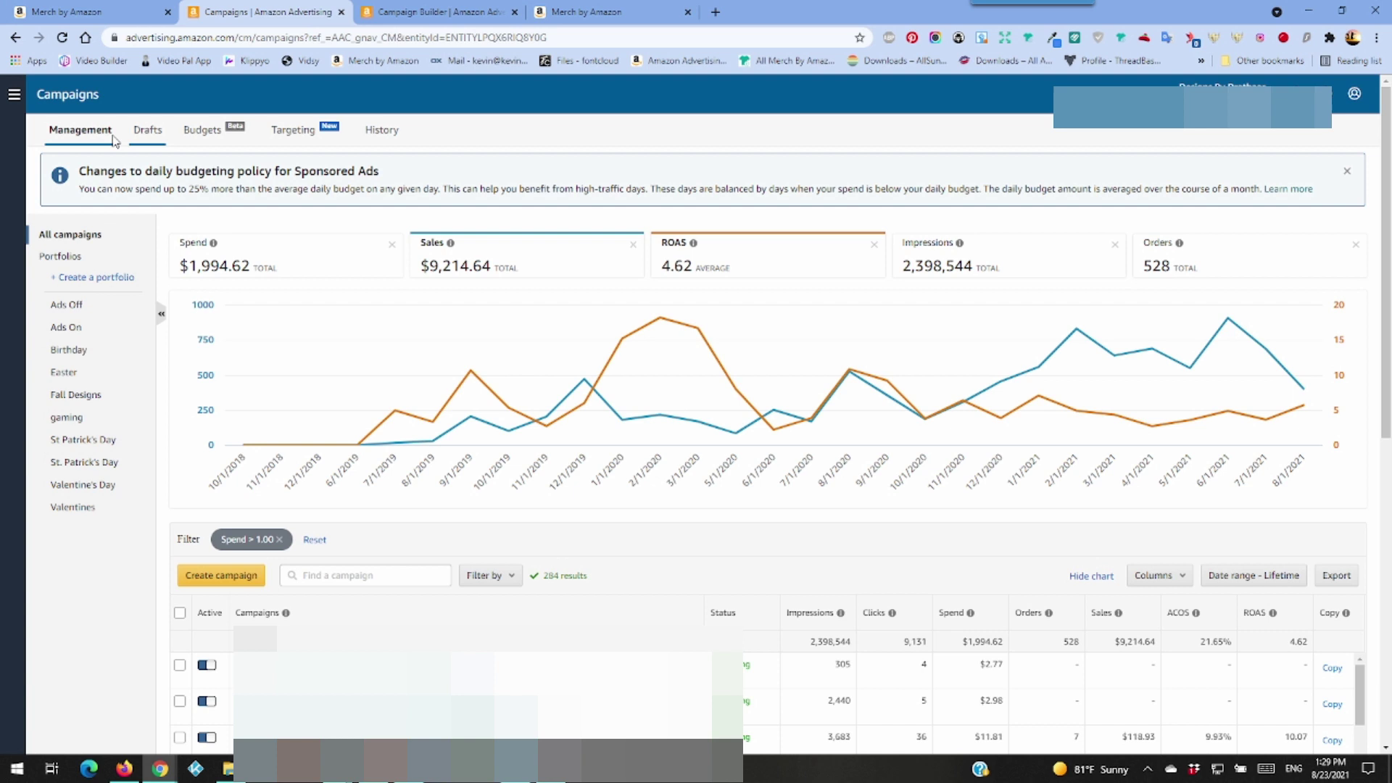
pyautogui.click(12, 94)
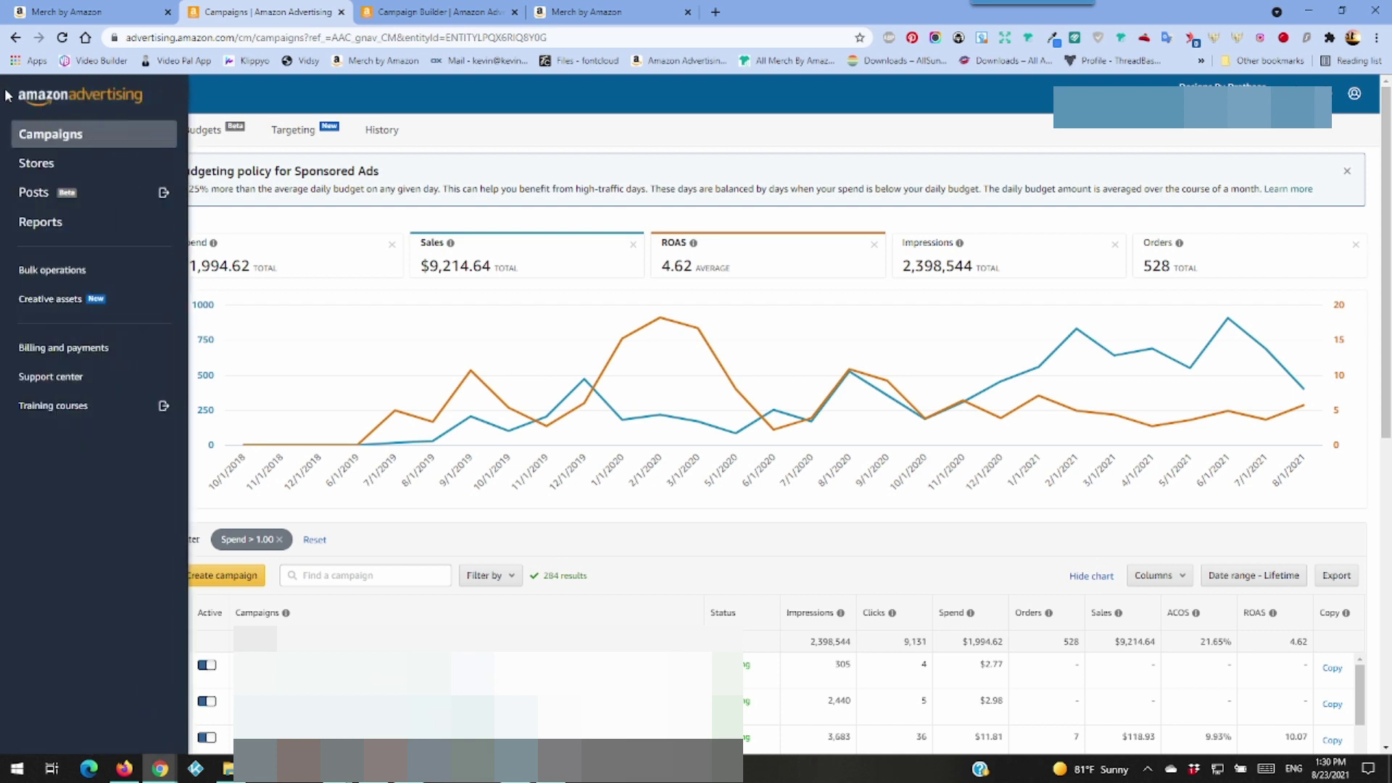
pyautogui.click(57, 138)
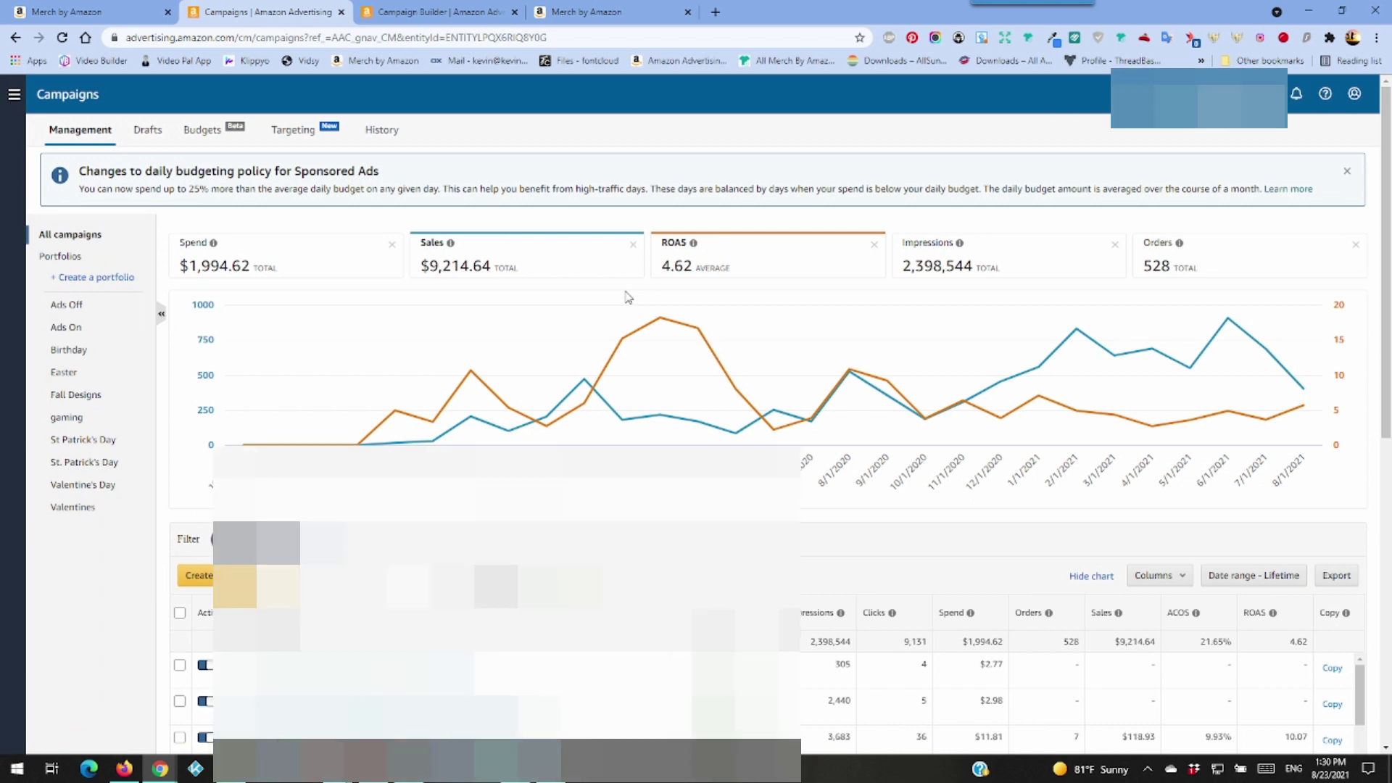
# - Scroll the campaigns list and check the ROAS column info
pyautogui.scroll(-1, 628, 297)
pyautogui.scroll(-1, 628, 296)
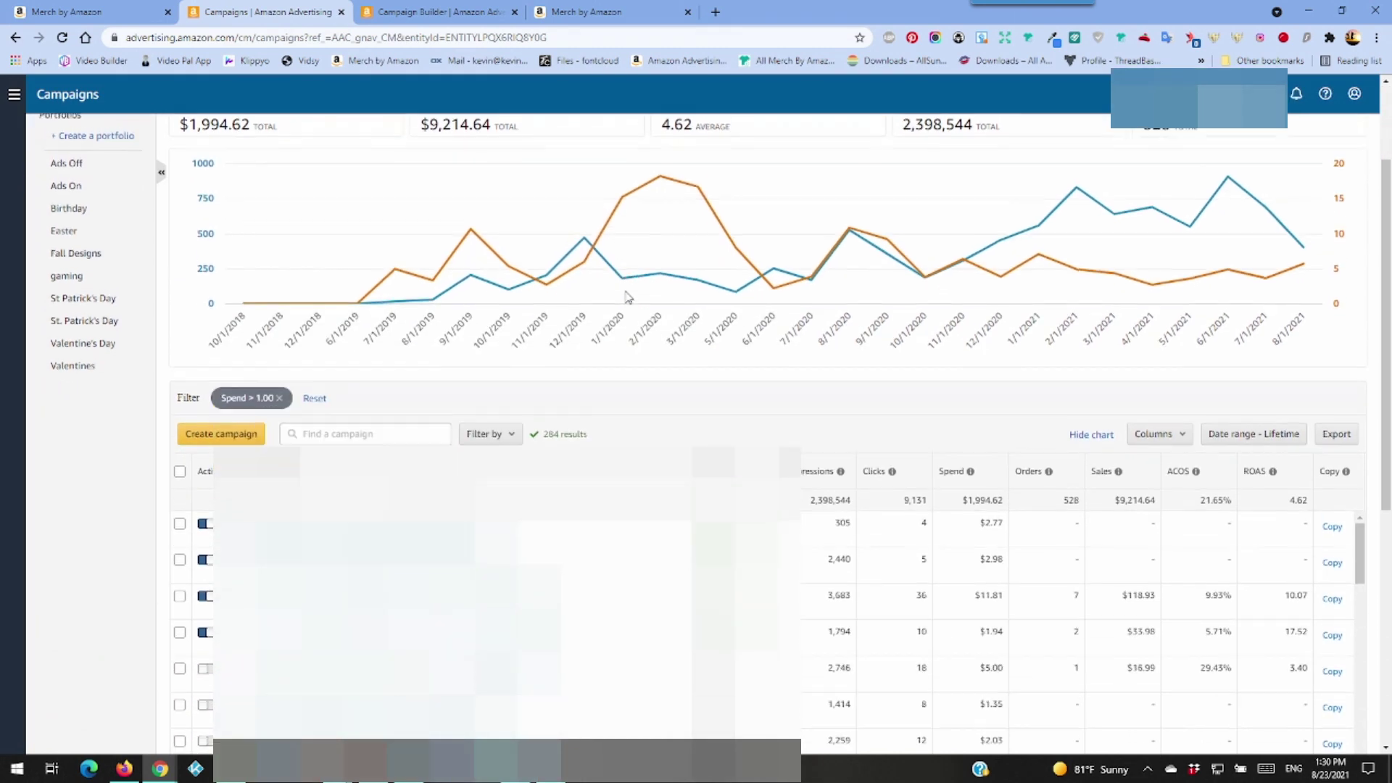
pyautogui.scroll(1, 620, 295)
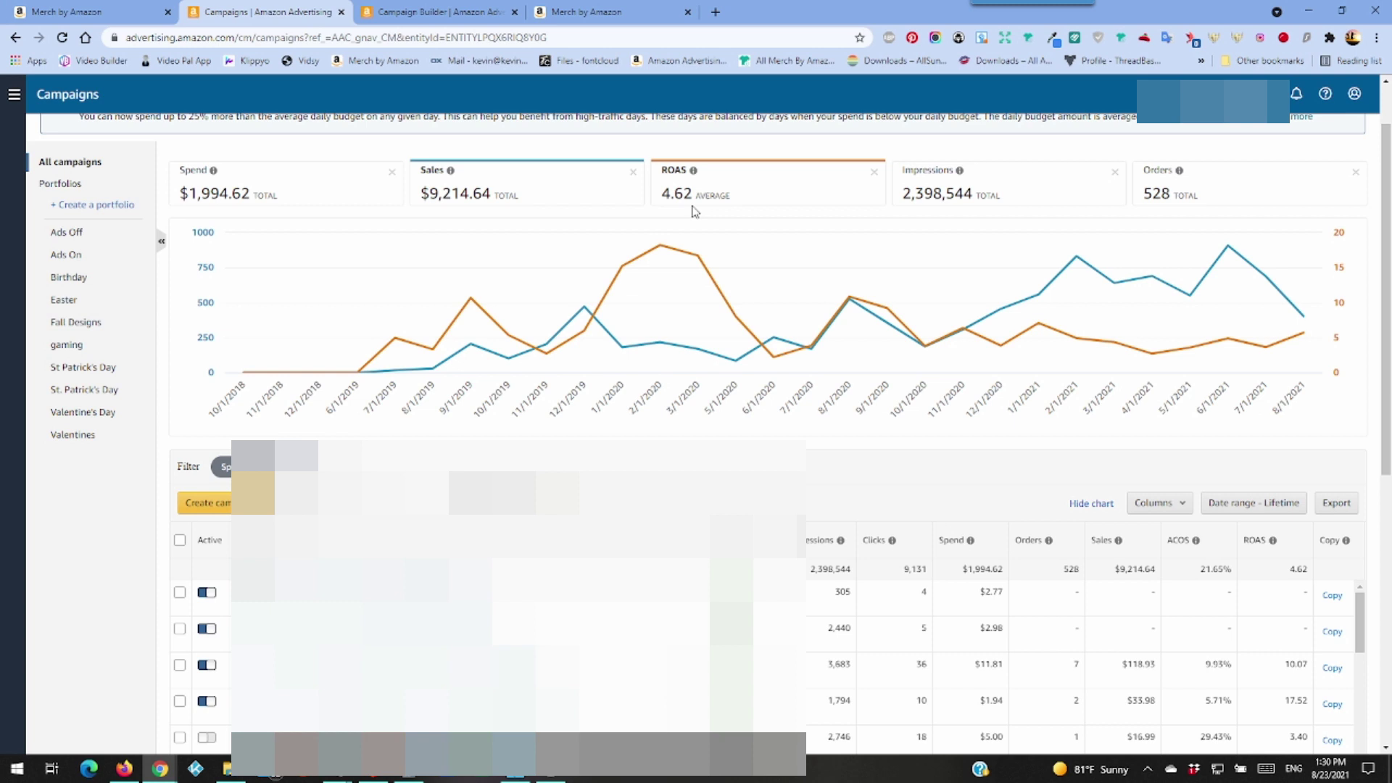
pyautogui.moveTo(694, 177)
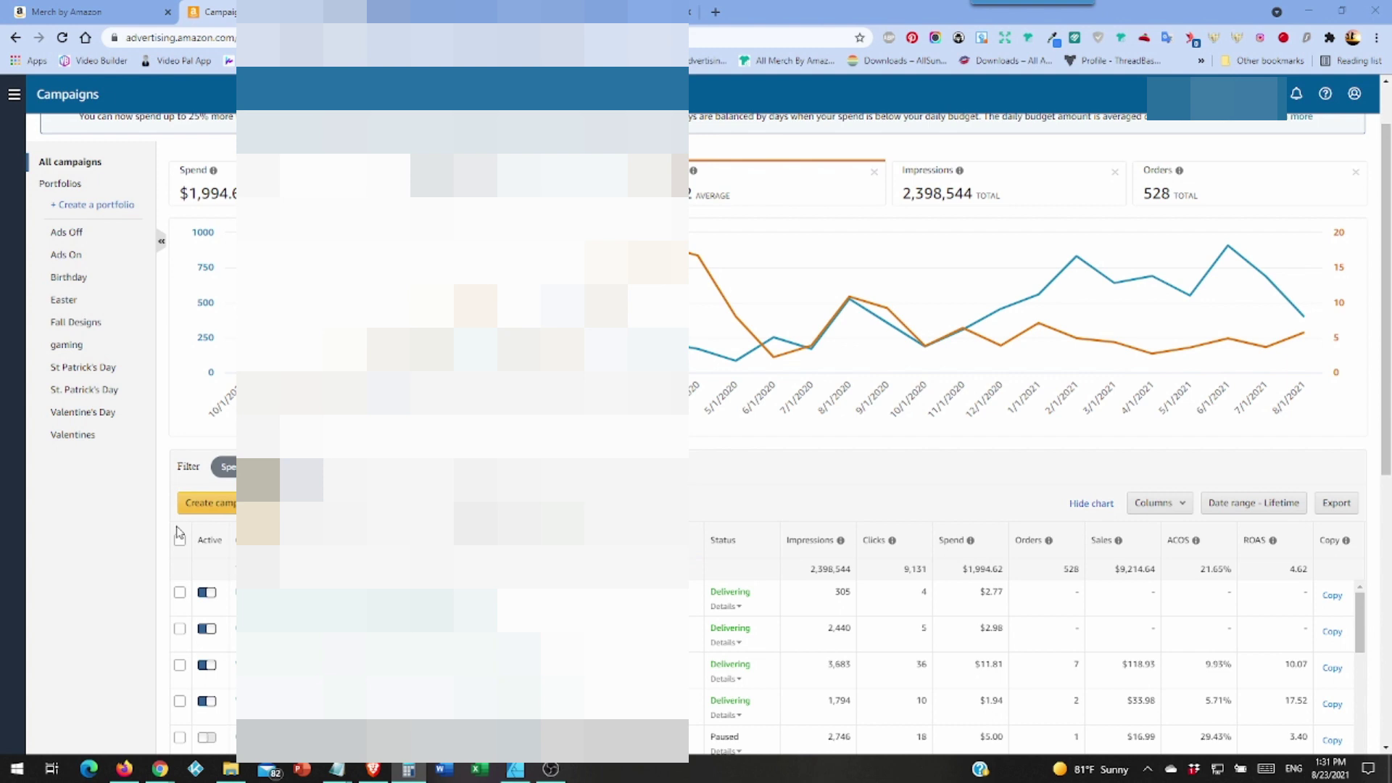
pyautogui.scroll(-5, 106, 537)
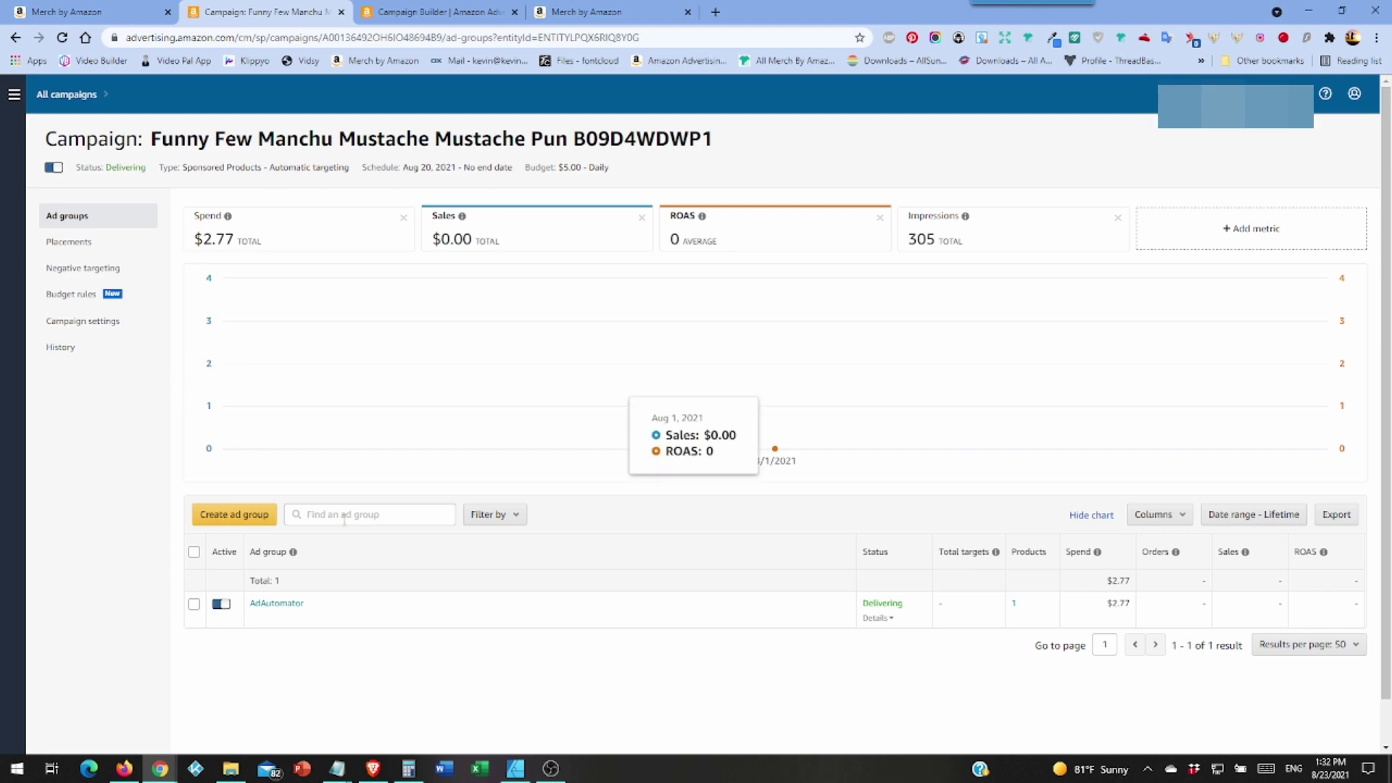
# - Open the AdAutomator ad group and show its automatic targeting groups
pyautogui.click(299, 604)
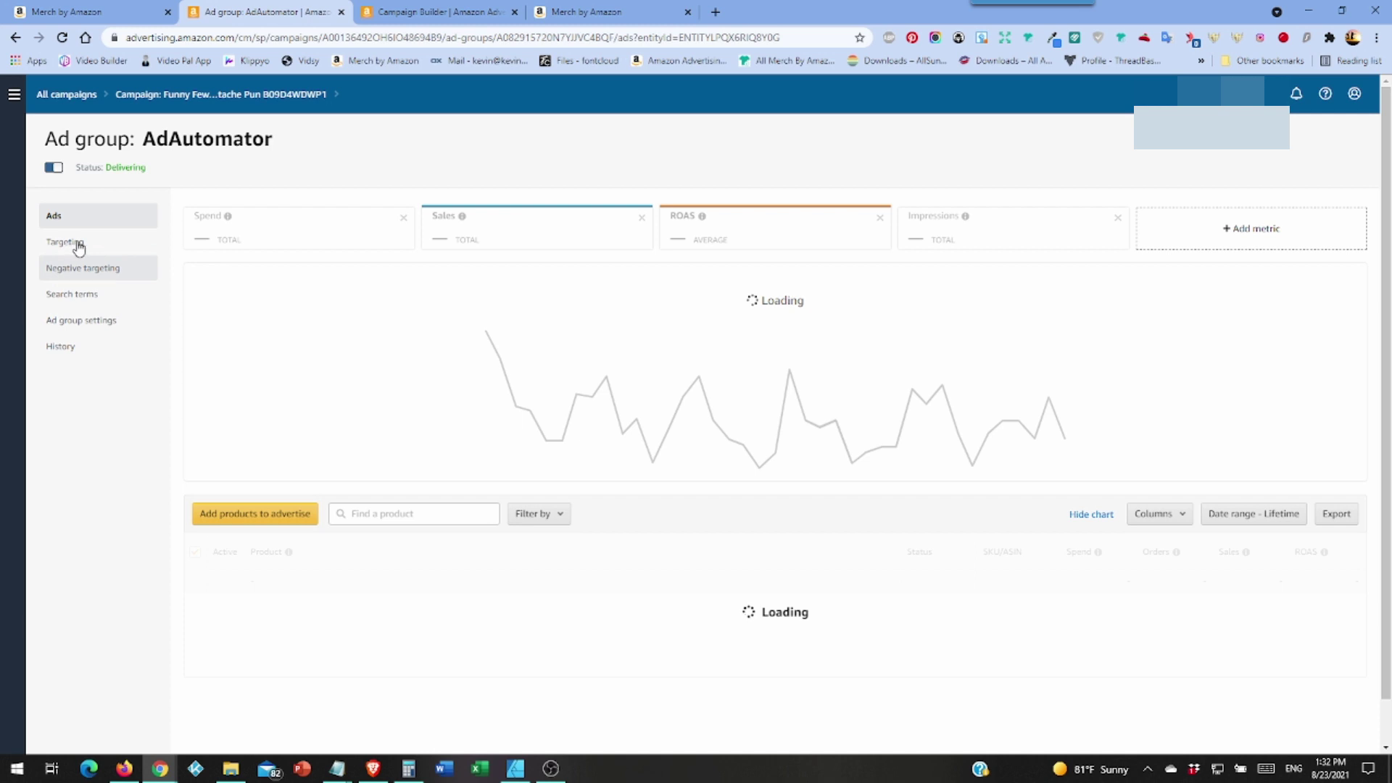
pyautogui.click(79, 245)
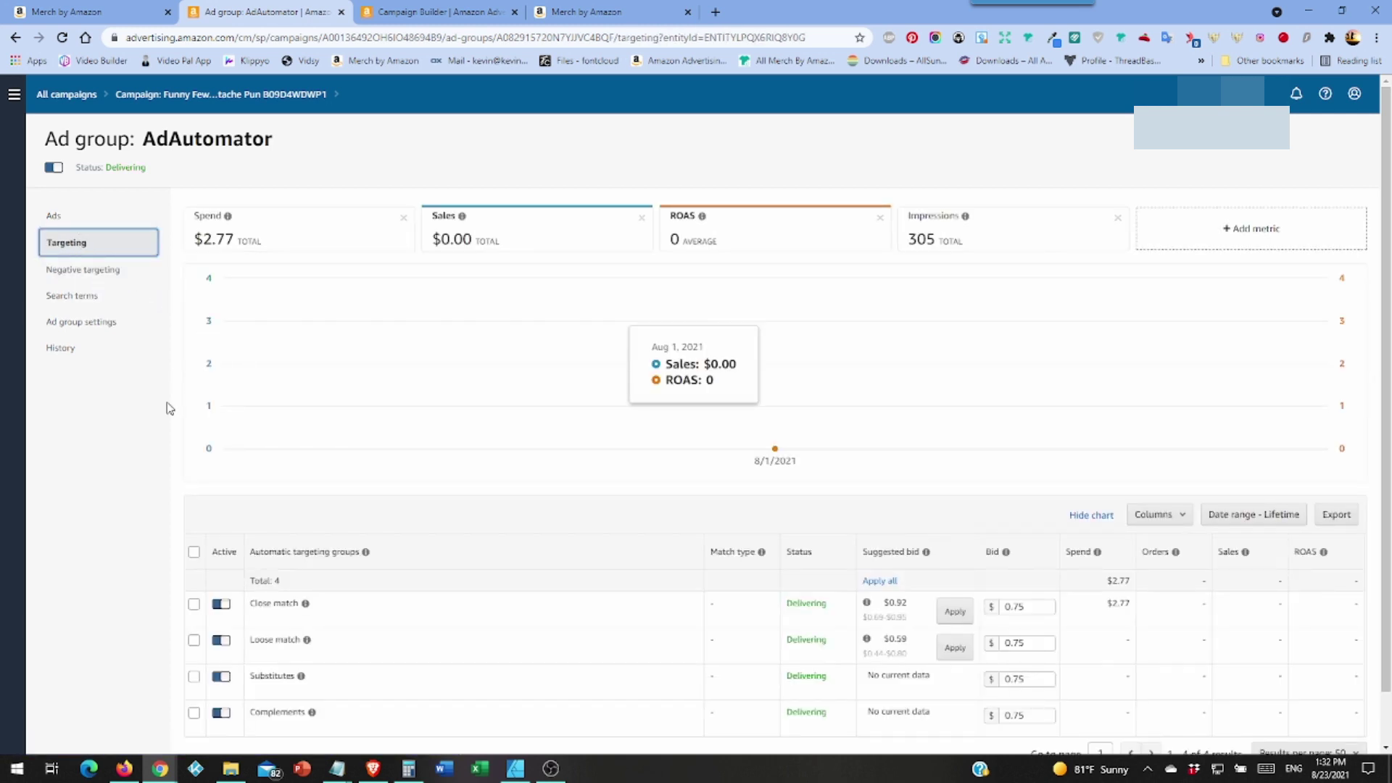
pyautogui.scroll(-1, 168, 408)
pyautogui.scroll(-1, 168, 408)
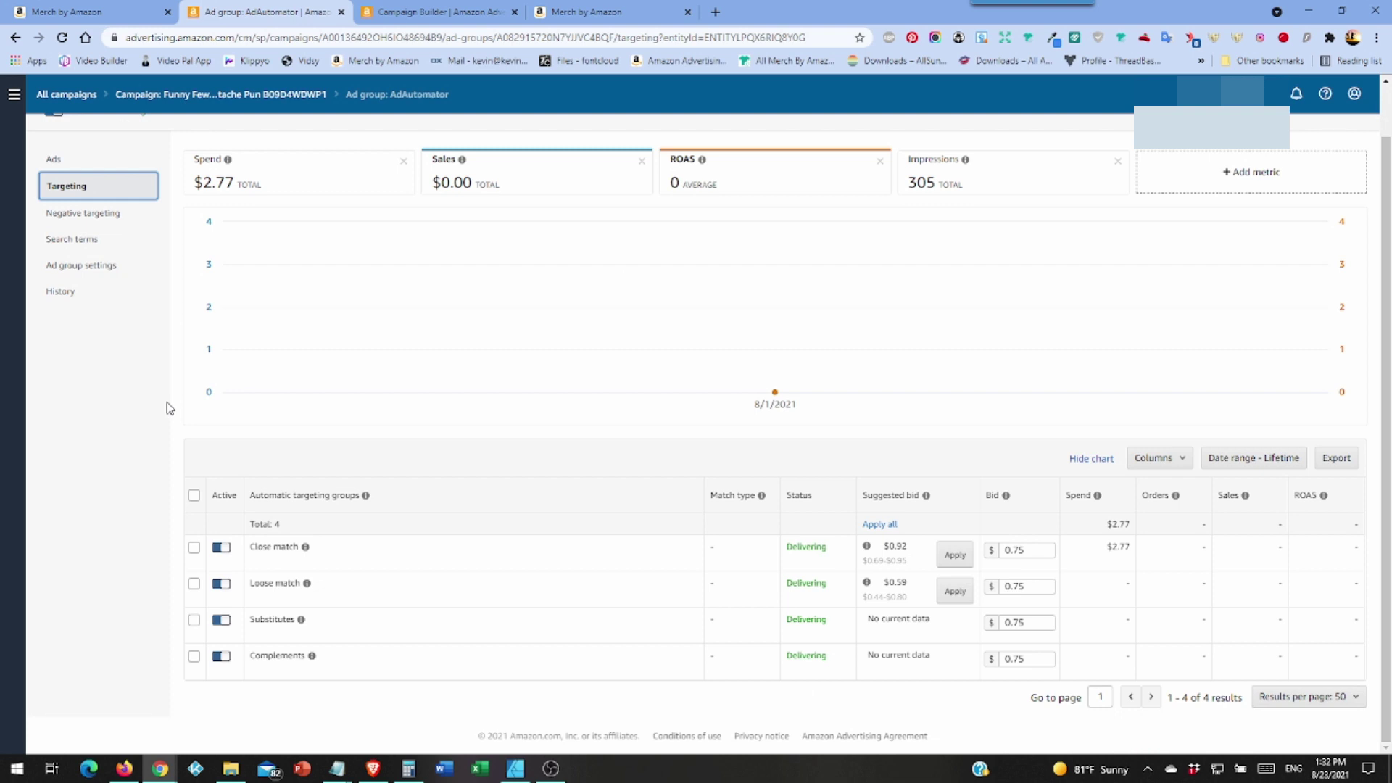
# - Lower the Close match and Loose match bids from 0.75 to 0.23
pyautogui.click(1026, 554)
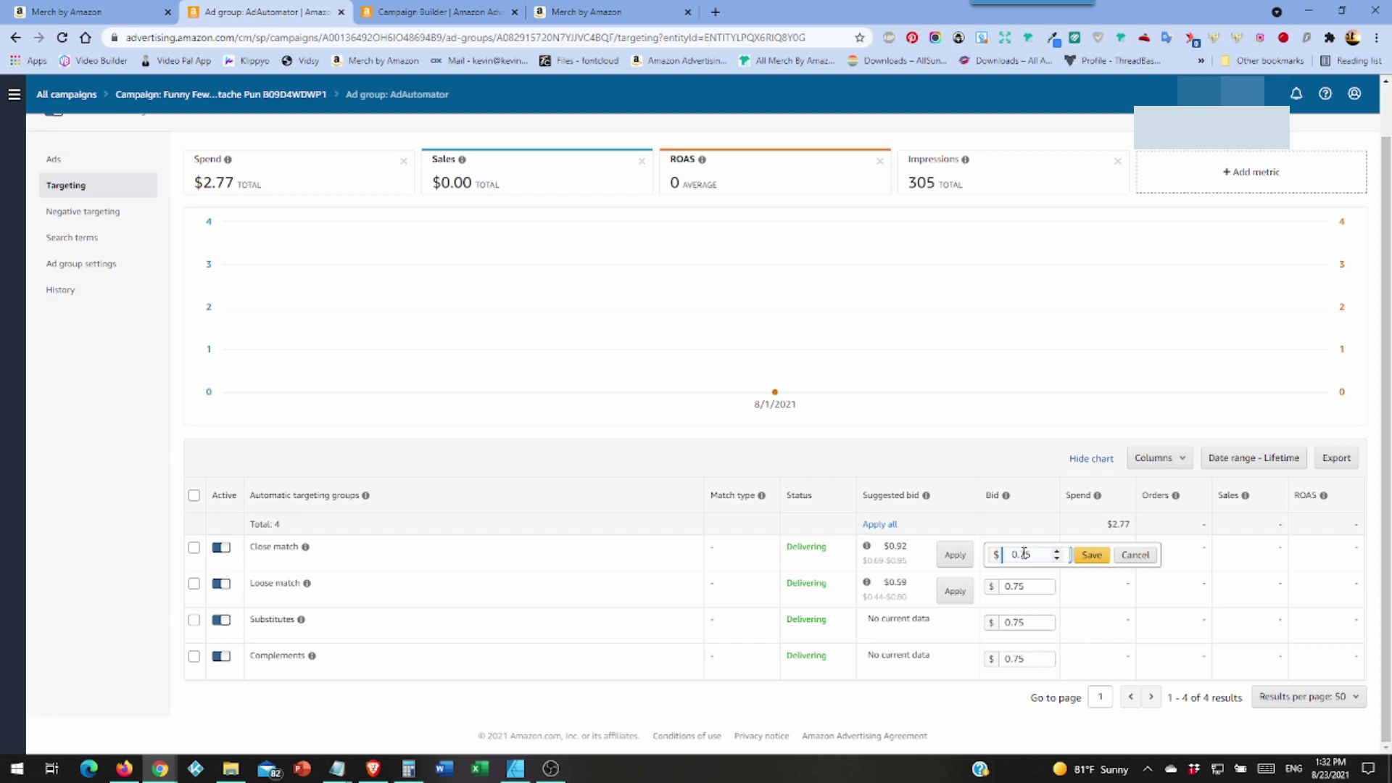
pyautogui.moveTo(1022, 554); pyautogui.dragTo(1035, 557)
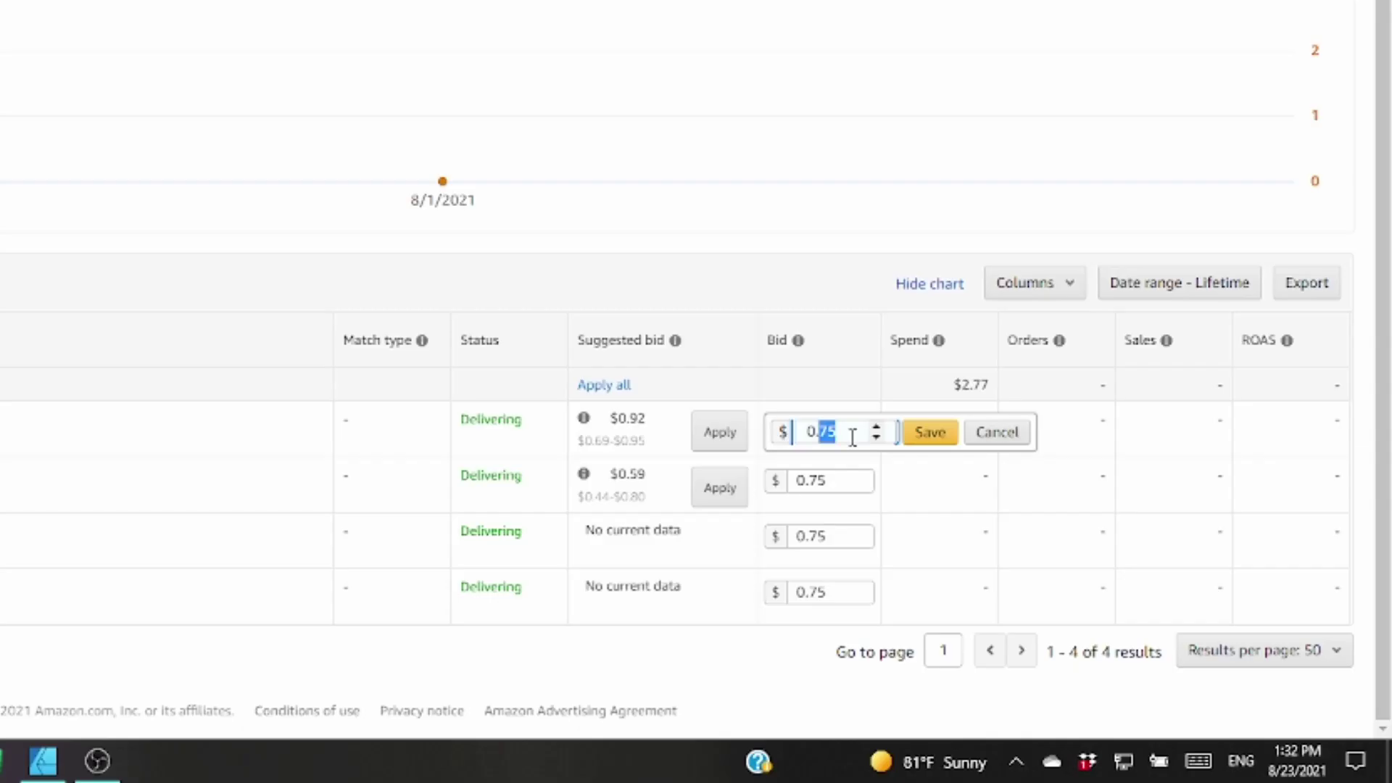
pyautogui.write('23')
pyautogui.click(912, 441)
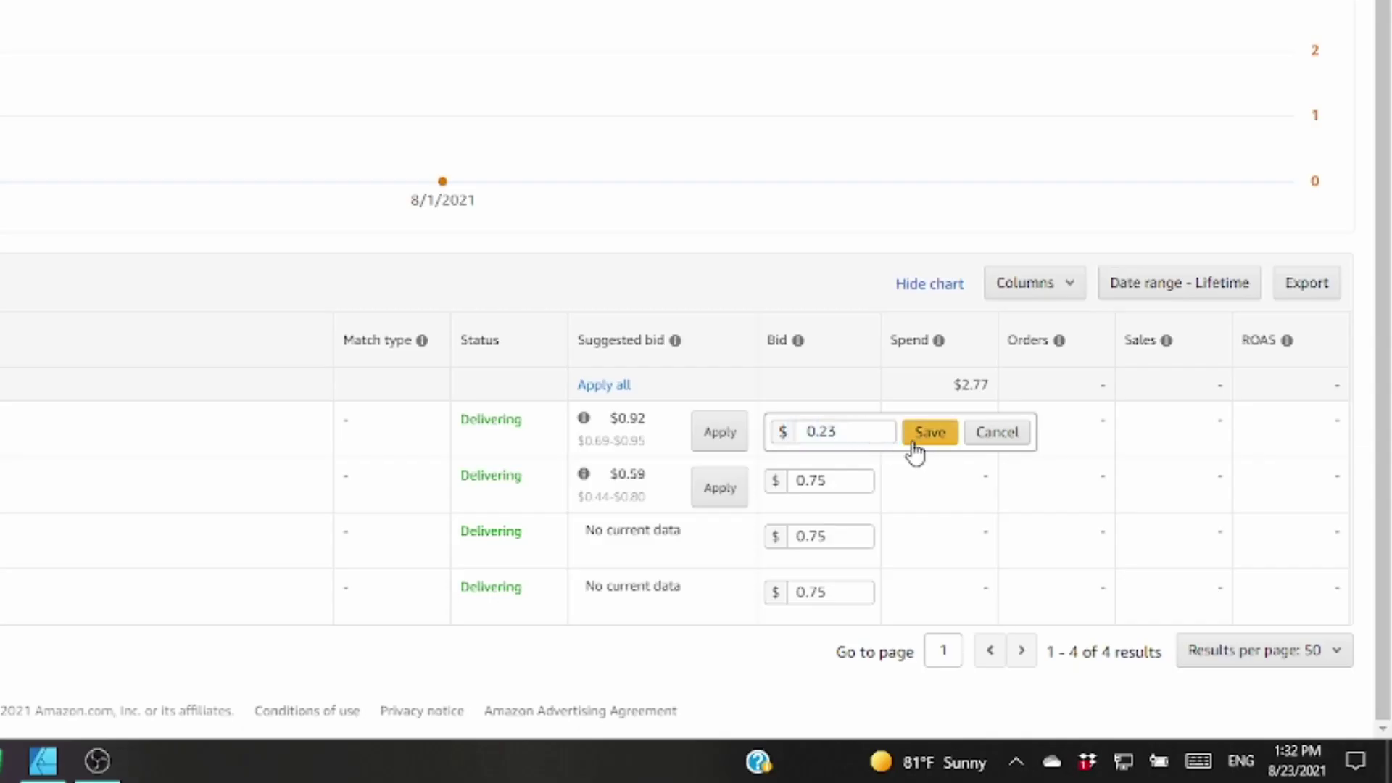
pyautogui.click(812, 486)
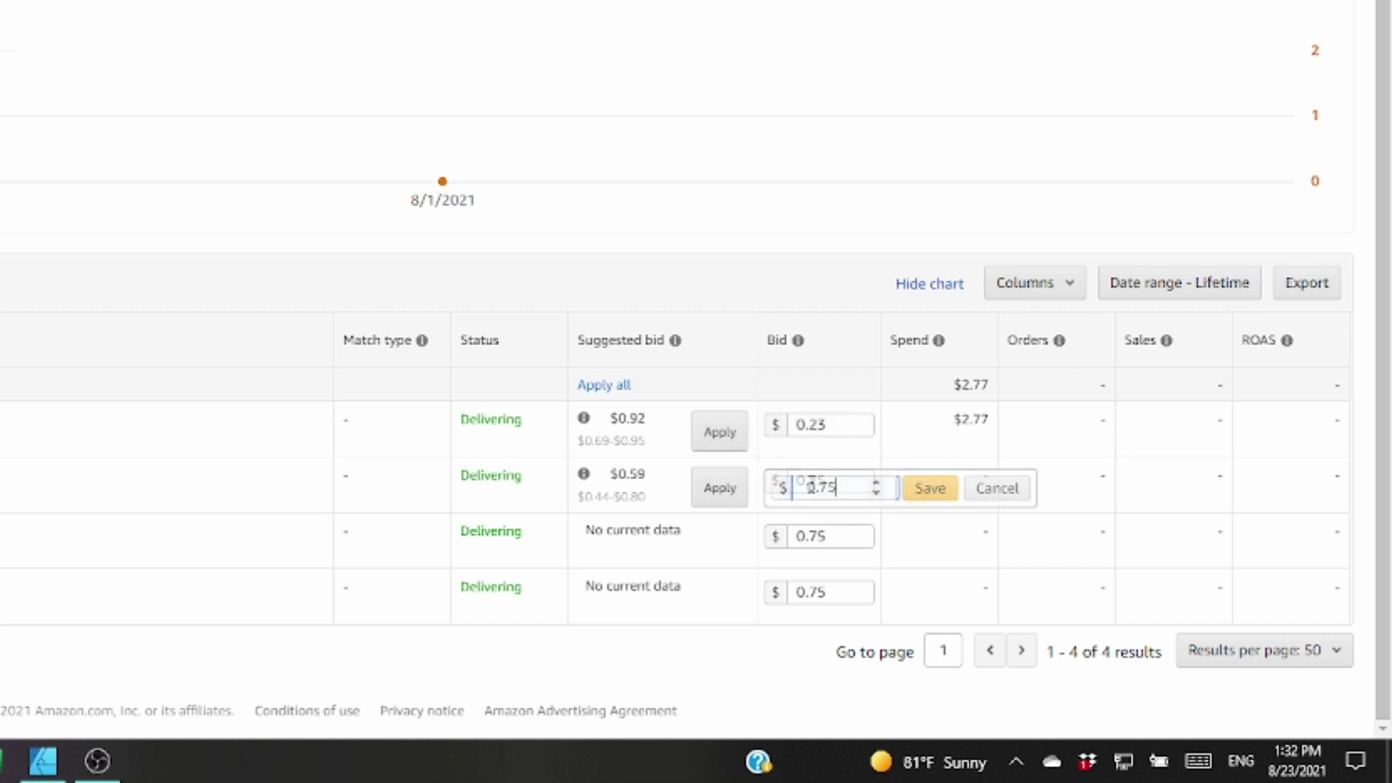
pyautogui.moveTo(820, 486); pyautogui.dragTo(846, 491)
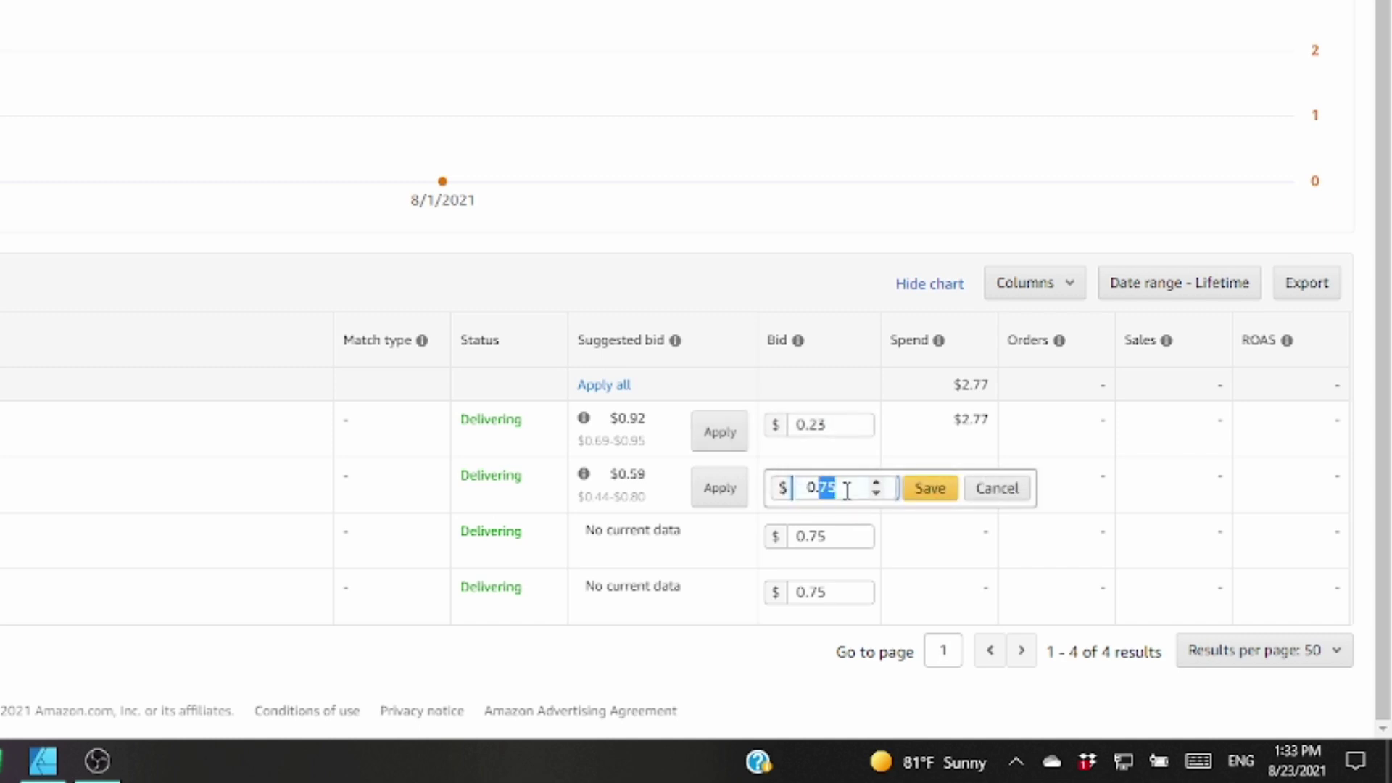
pyautogui.write('23')
pyautogui.click(934, 488)
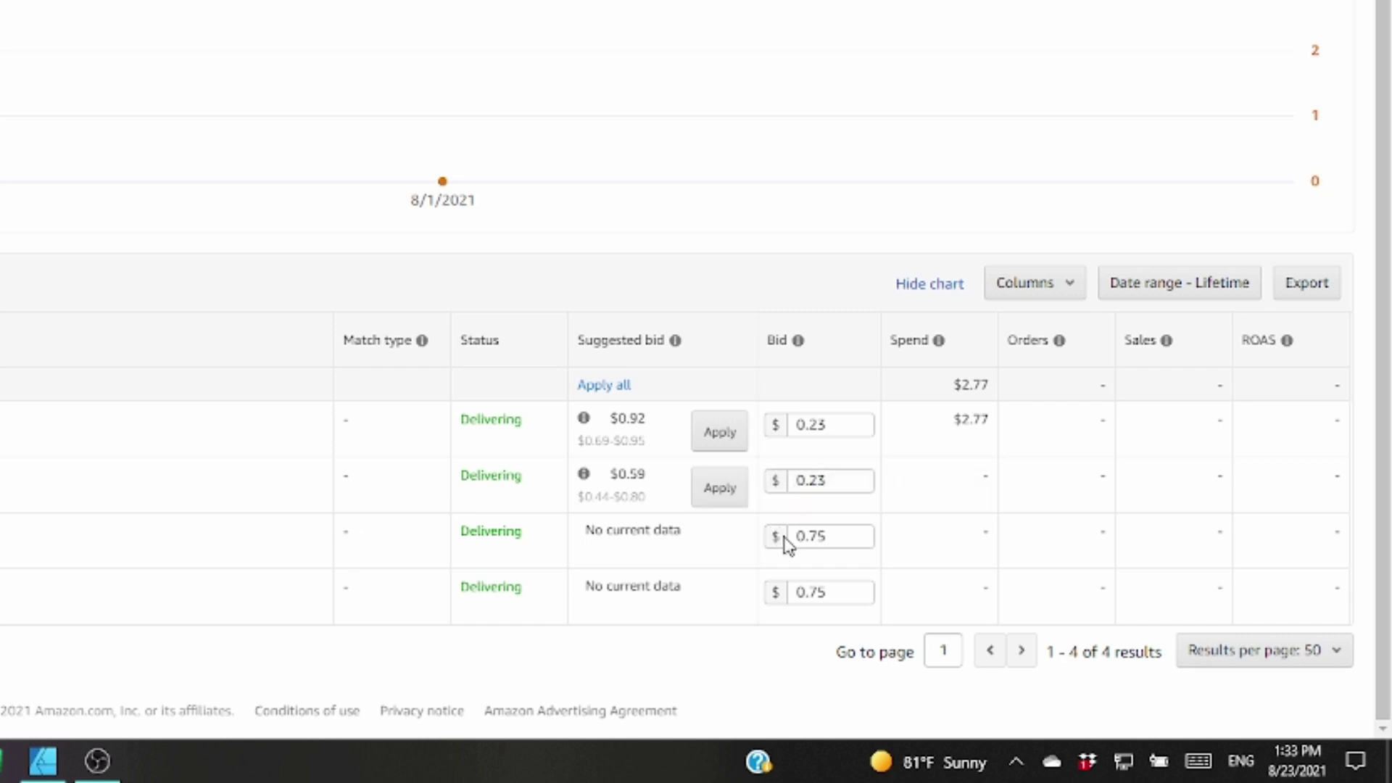
# - Lower the Substitutes and Complements bids to 0.23, then return to the campaigns list
pyautogui.click(816, 536)
pyautogui.moveTo(817, 544); pyautogui.dragTo(840, 543)
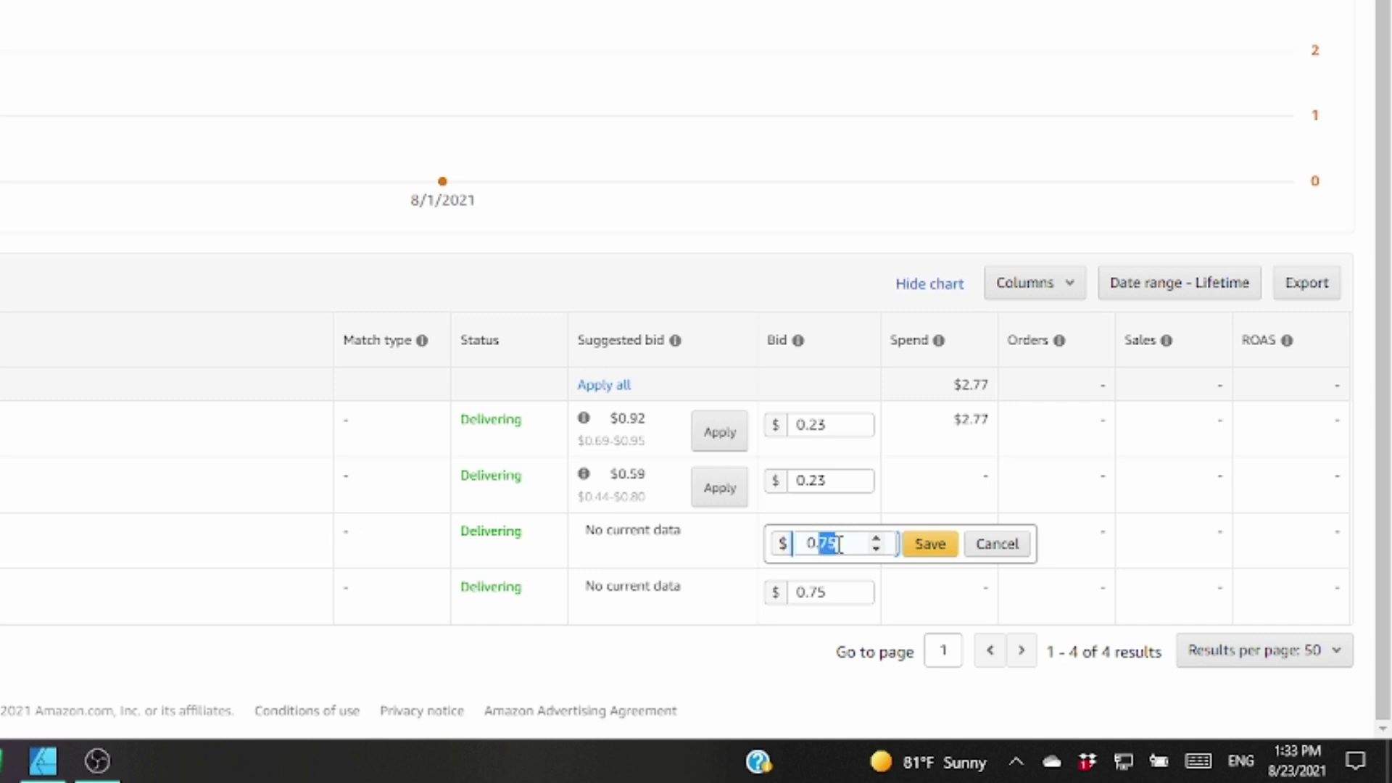
pyautogui.write('23')
pyautogui.click(932, 545)
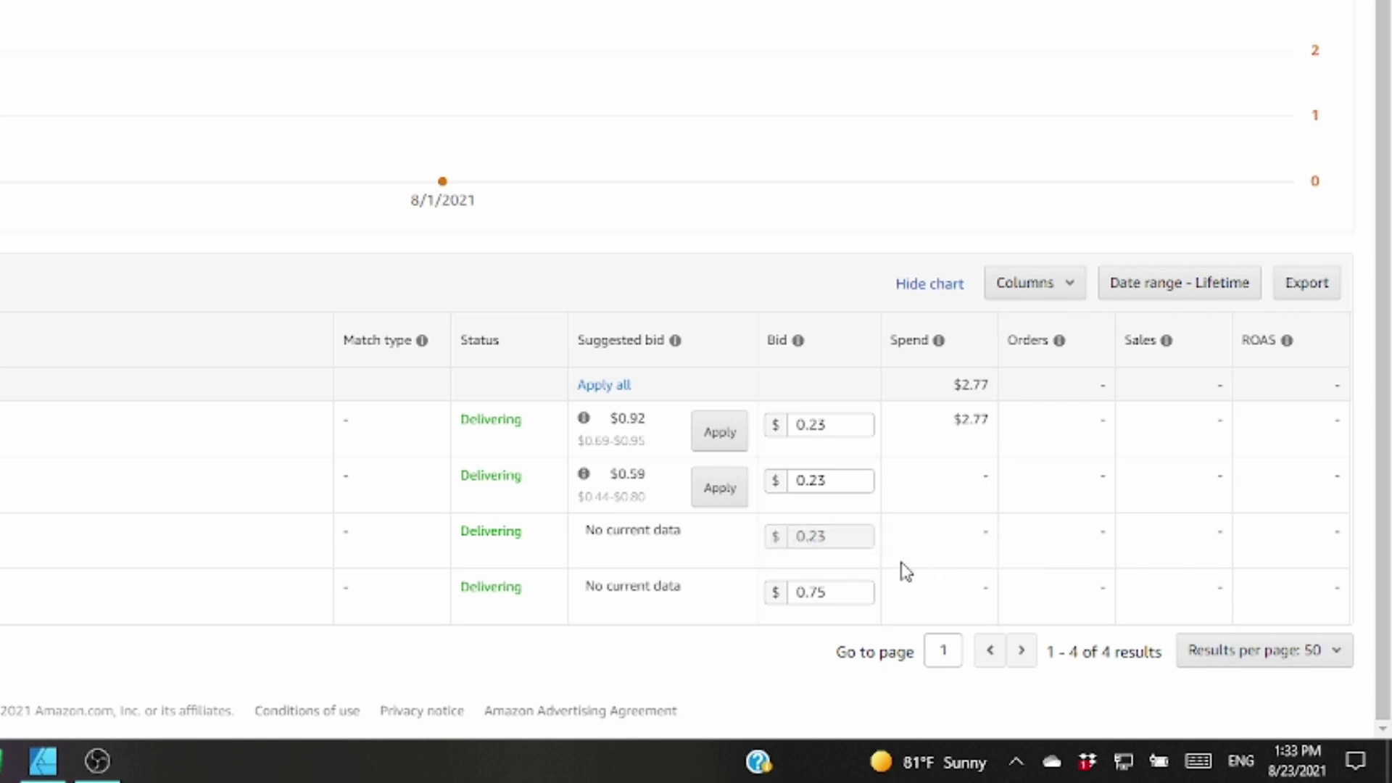
pyautogui.click(822, 591)
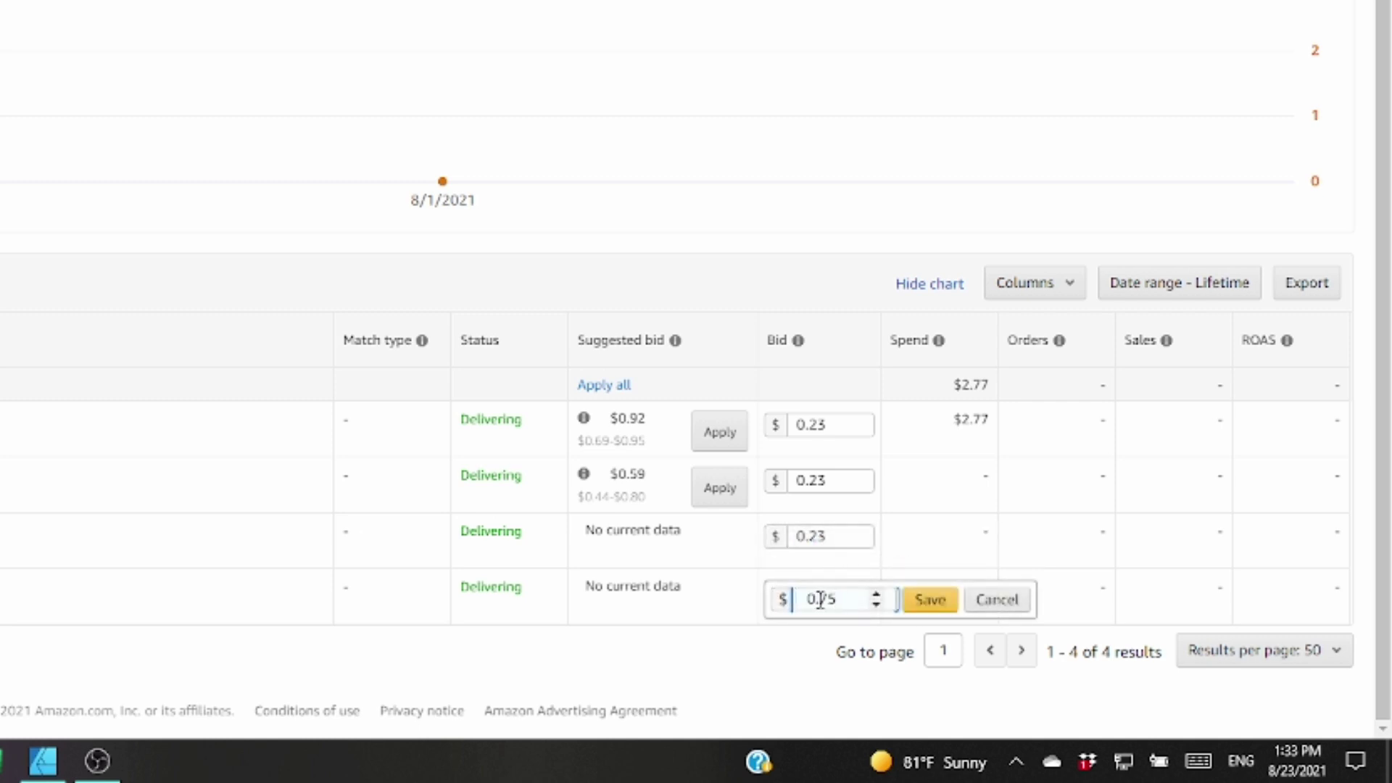
pyautogui.moveTo(817, 600); pyautogui.dragTo(840, 601)
pyautogui.write('23')
pyautogui.click(932, 602)
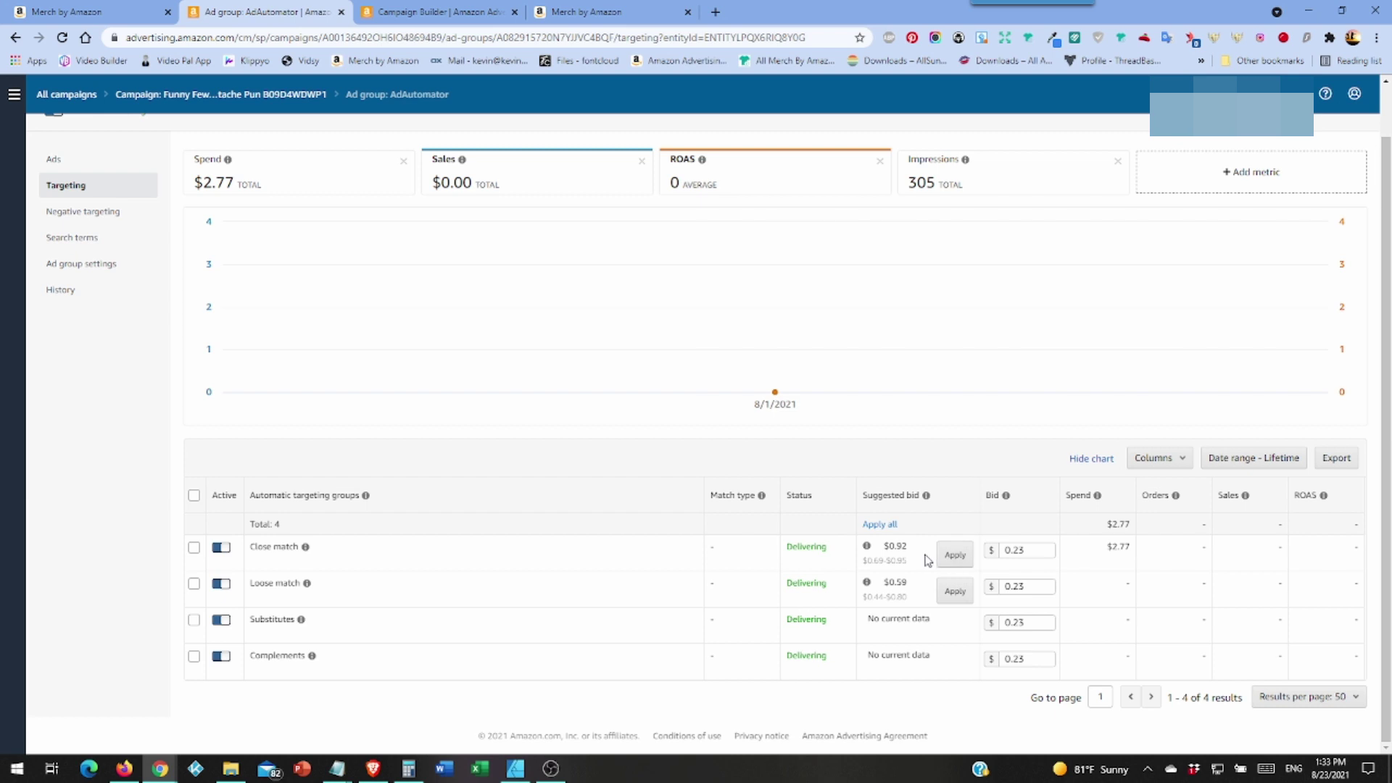
pyautogui.hotkey('alt', 'Left')
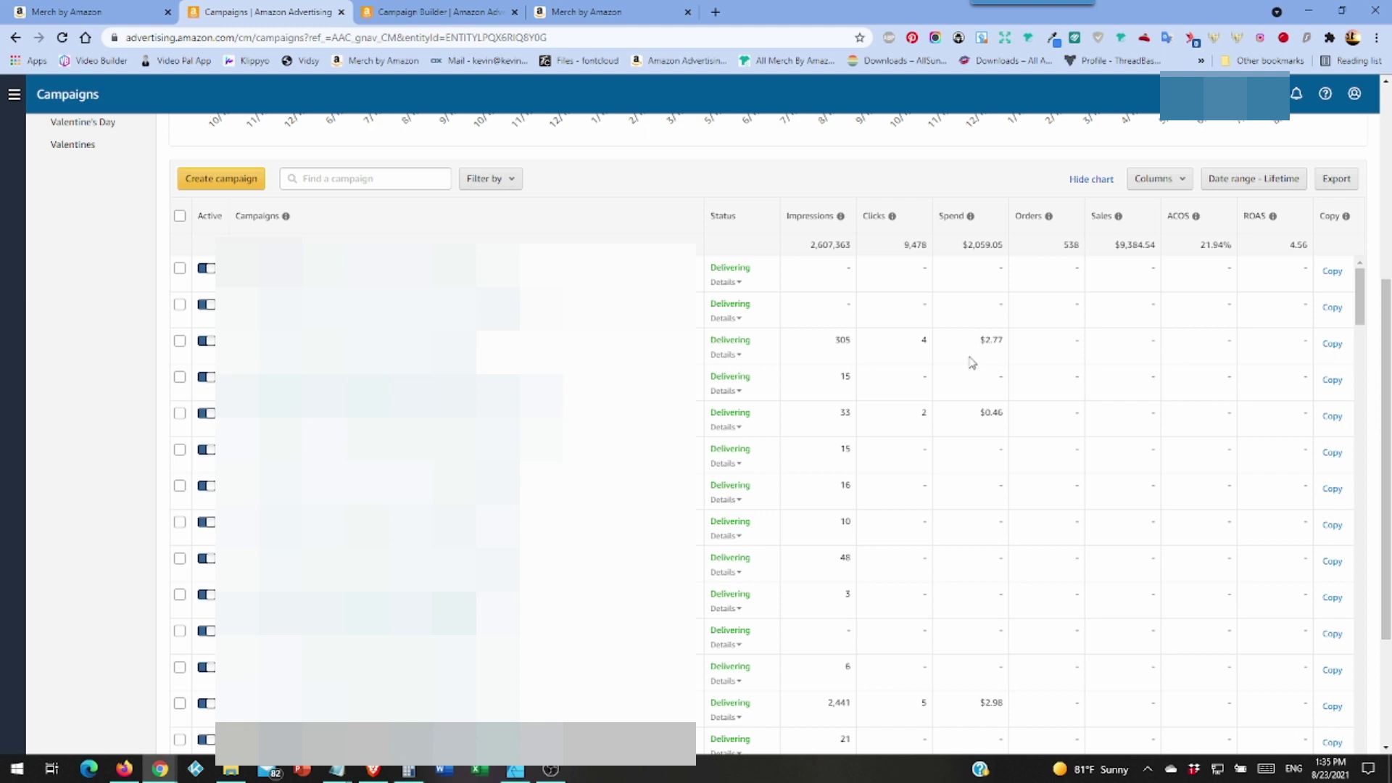
pyautogui.click(730, 304)
pyautogui.click(10, 274)
pyautogui.scroll(-1, 900, 329)
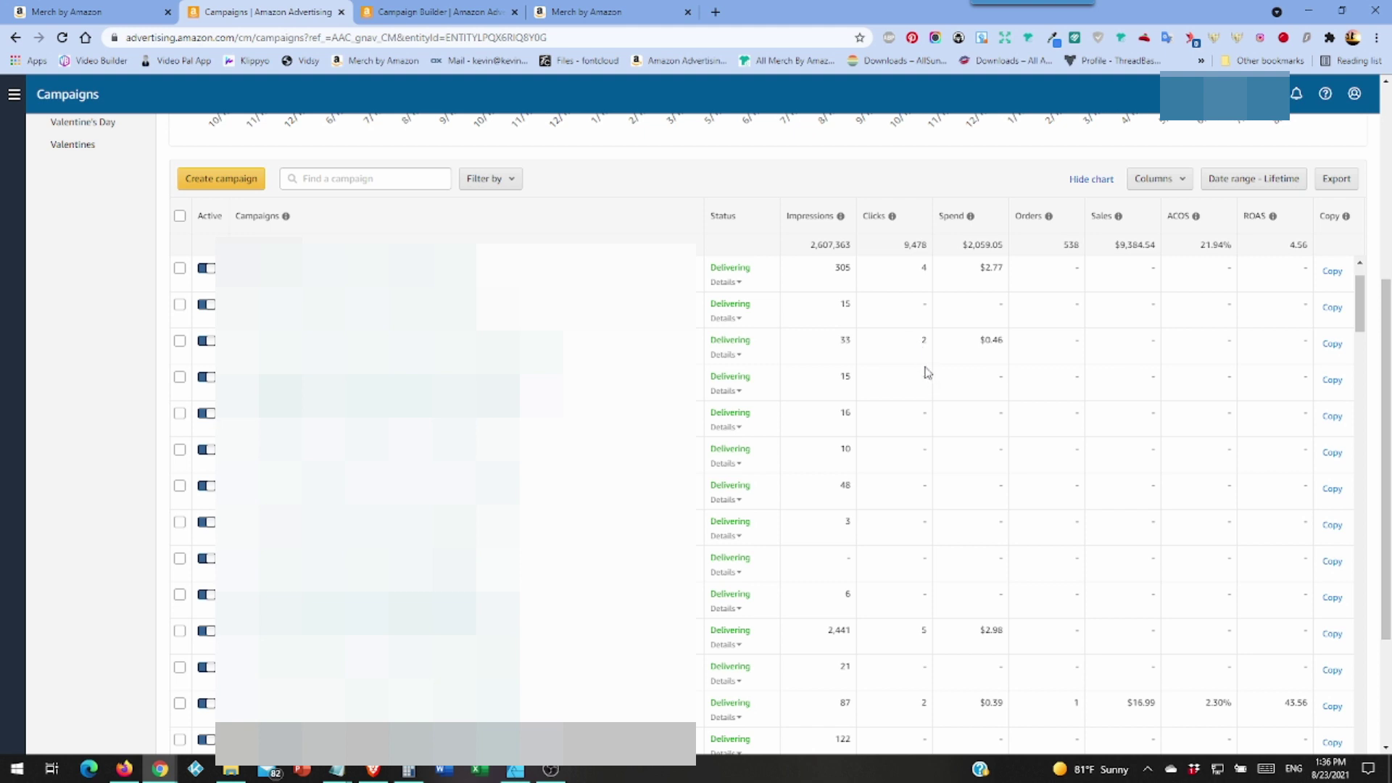
pyautogui.scroll(-1, 928, 371)
pyautogui.scroll(-5, 927, 372)
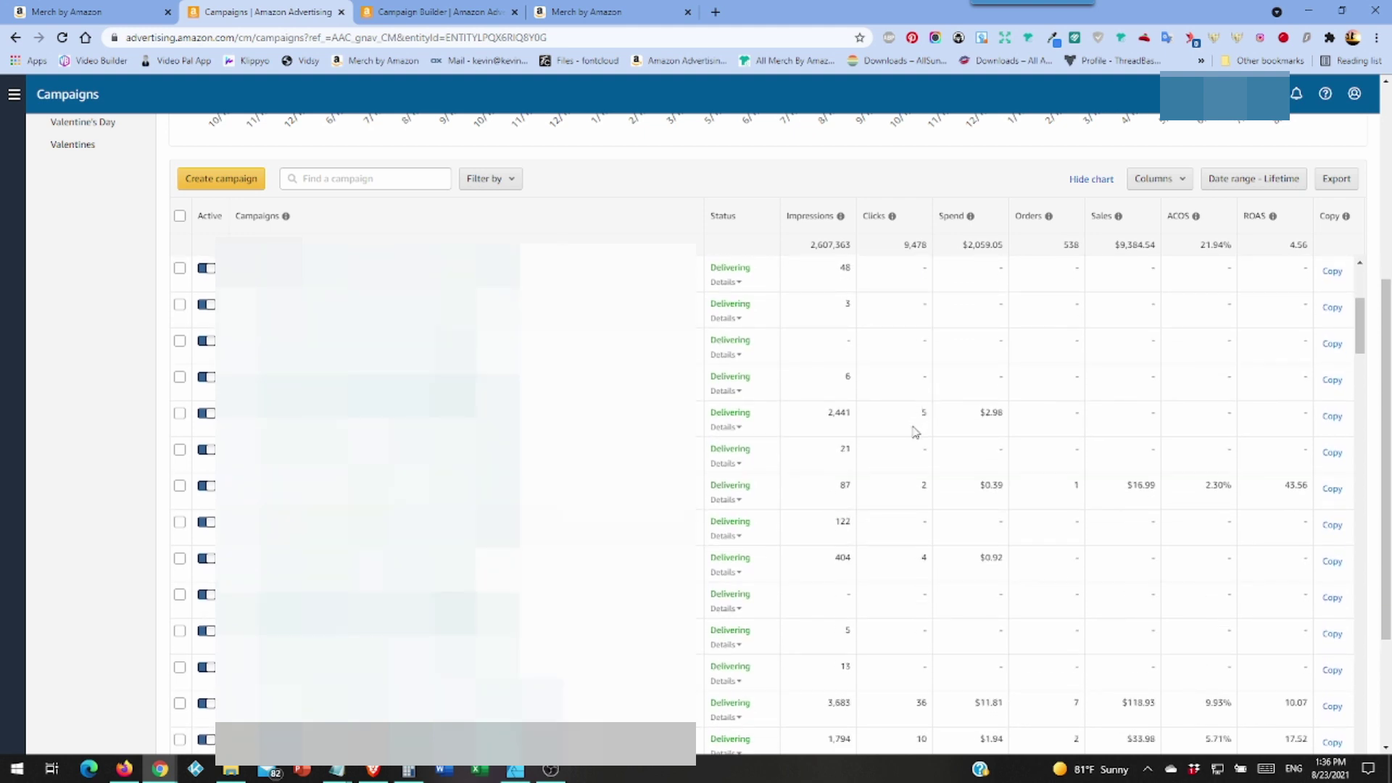
pyautogui.scroll(4, 915, 431)
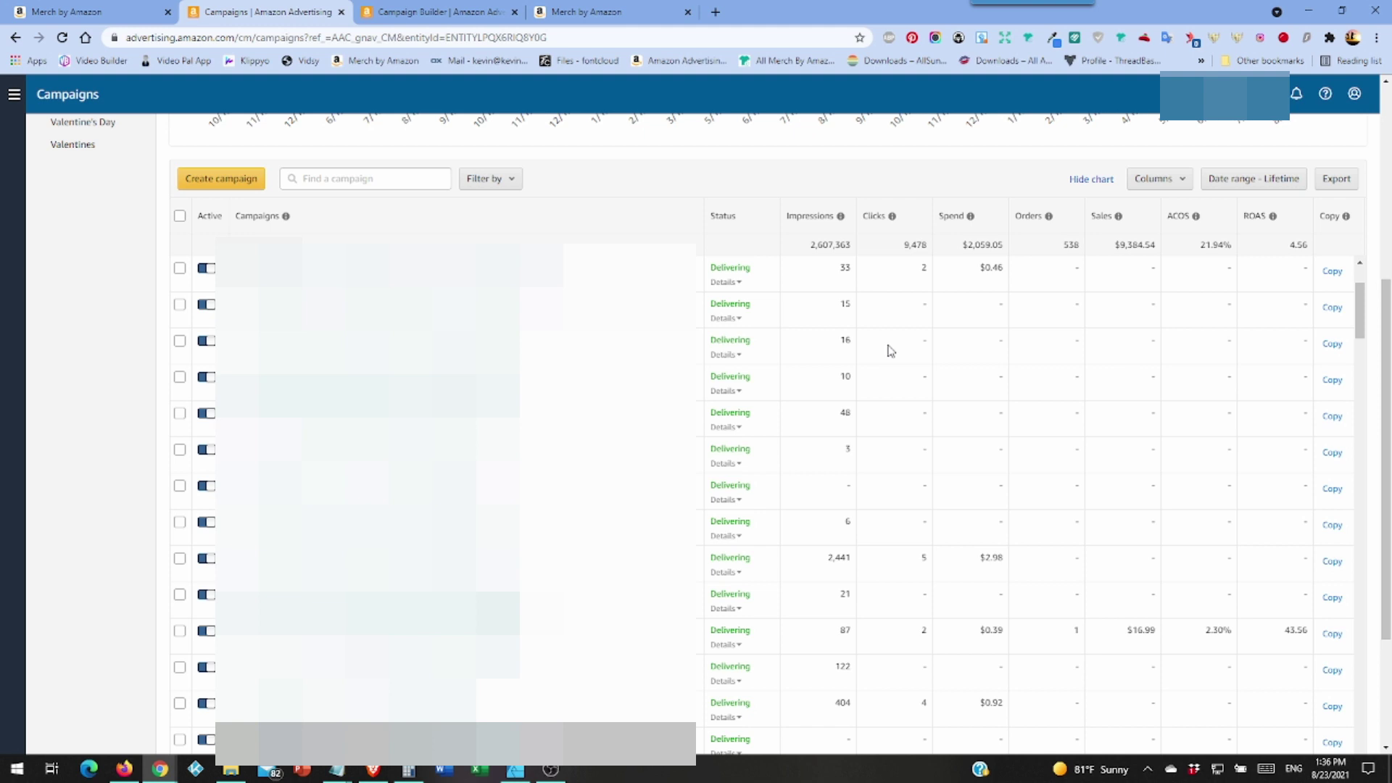
pyautogui.scroll(-3, 891, 351)
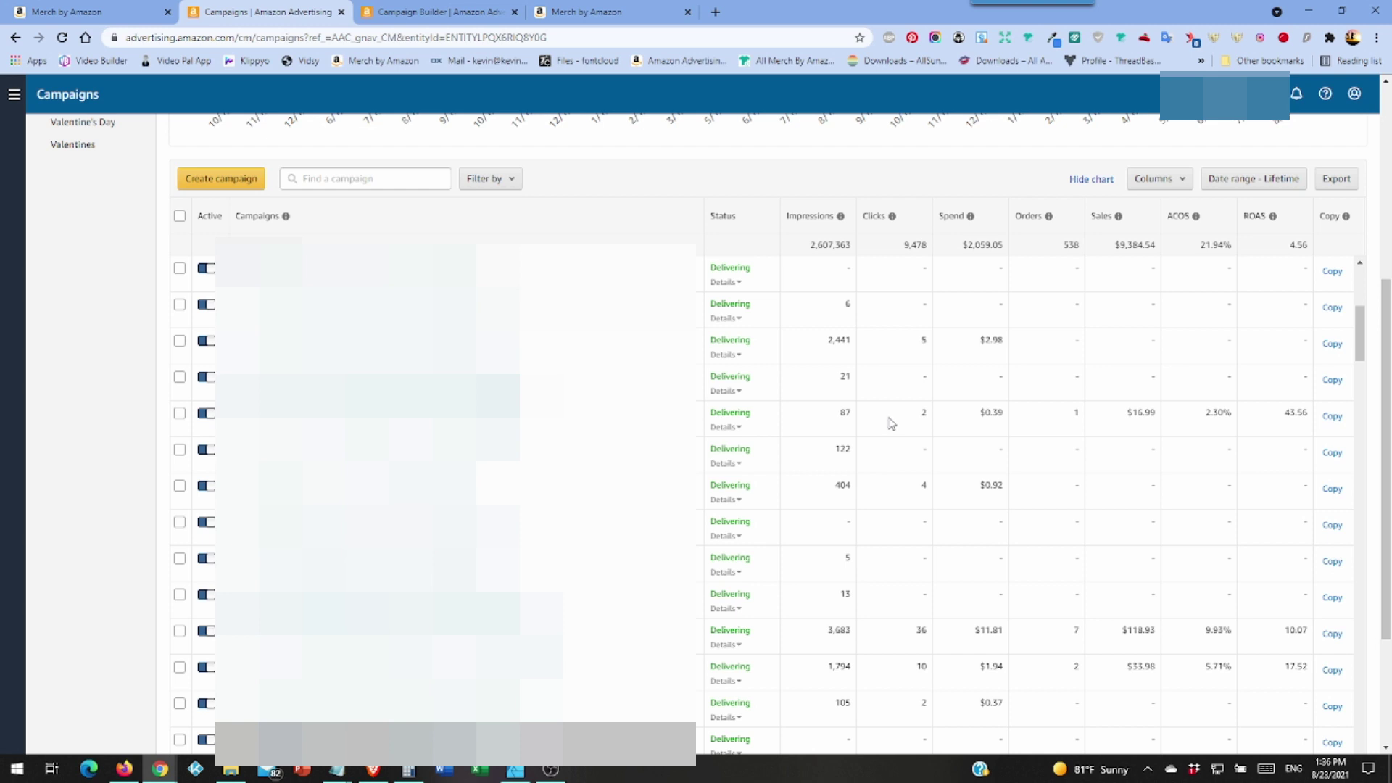
pyautogui.scroll(-1, 891, 424)
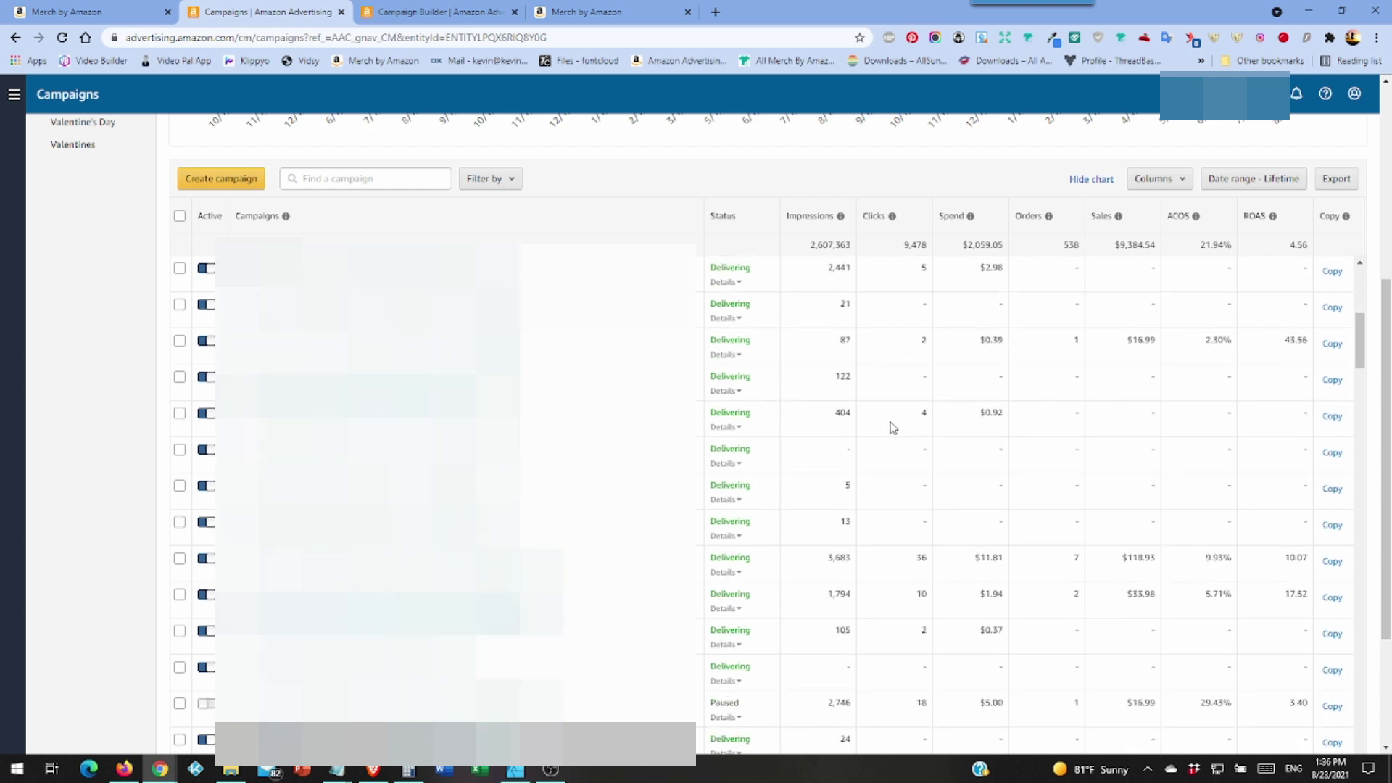
pyautogui.scroll(-1, 893, 428)
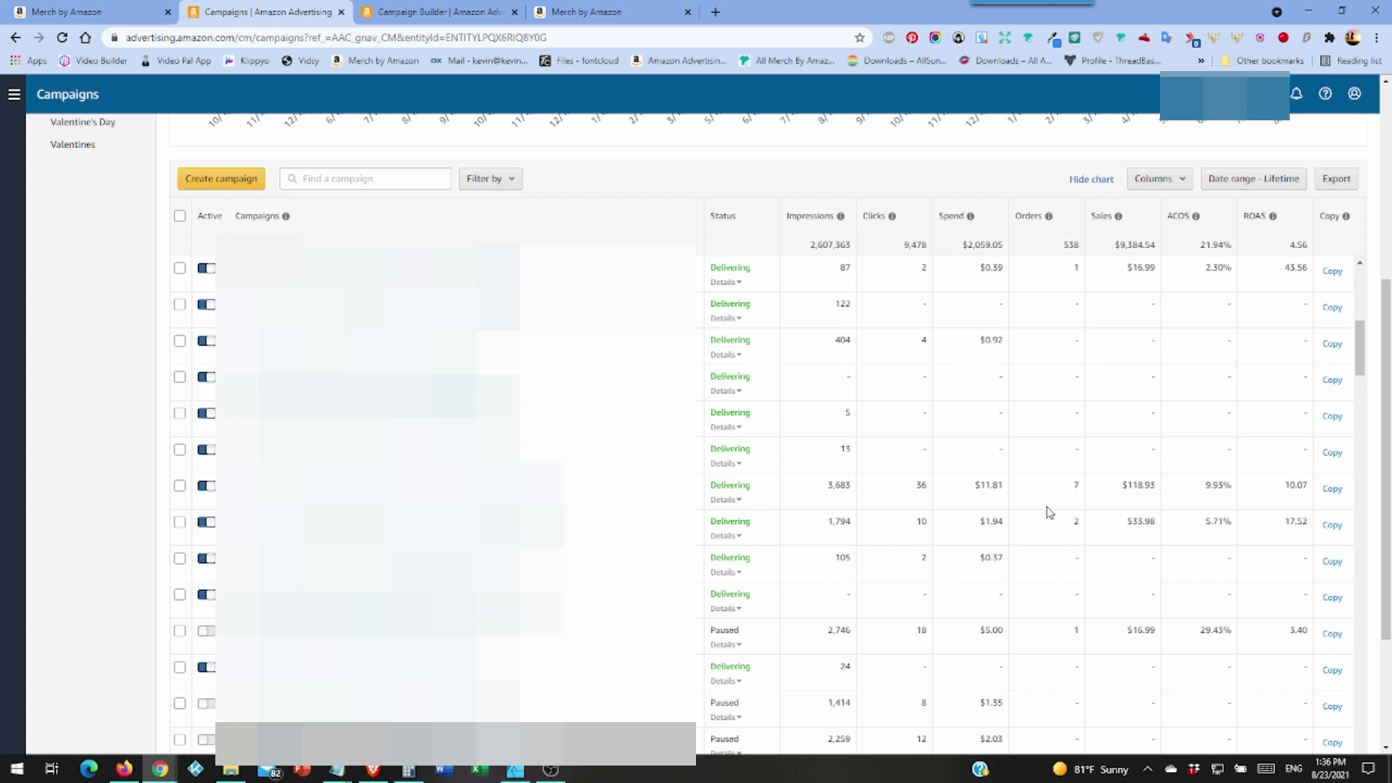
pyautogui.scroll(-4, 953, 500)
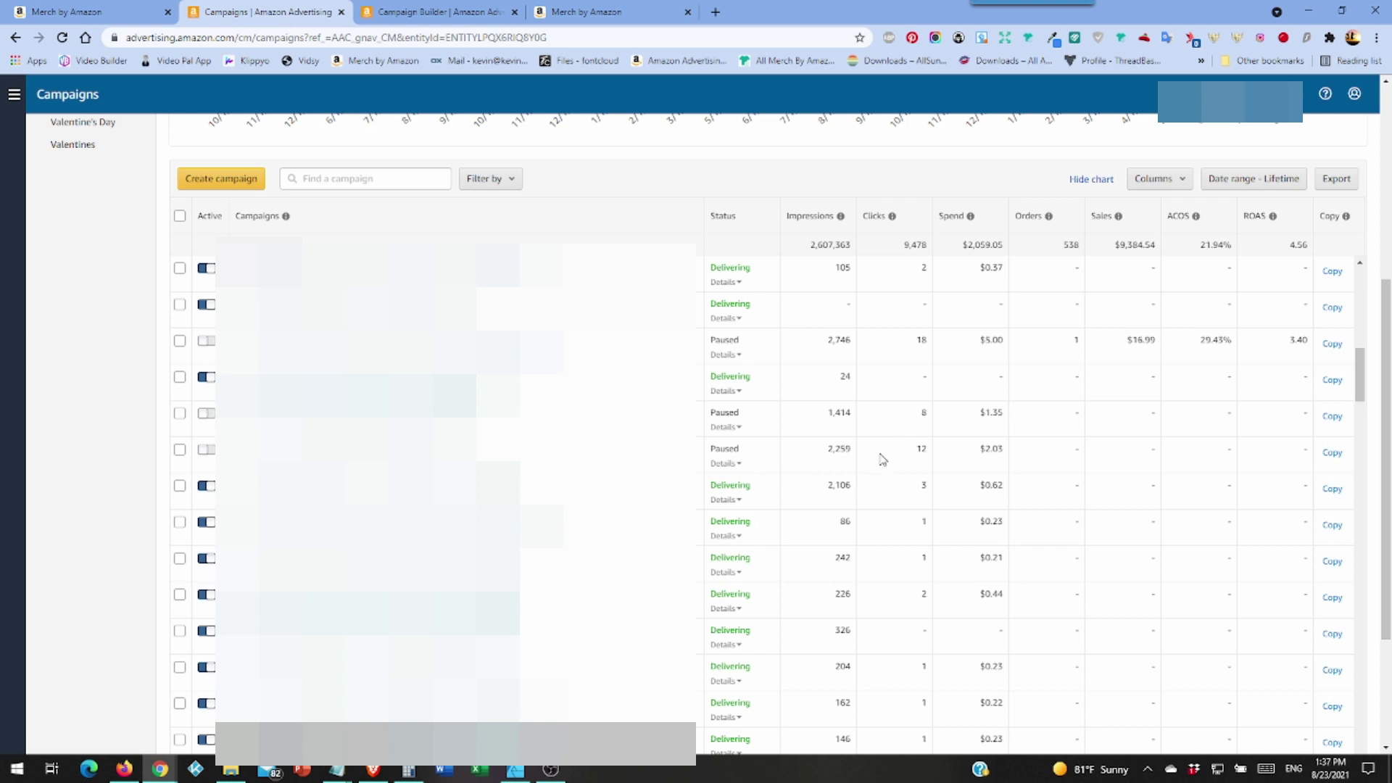
pyautogui.scroll(-1, 882, 458)
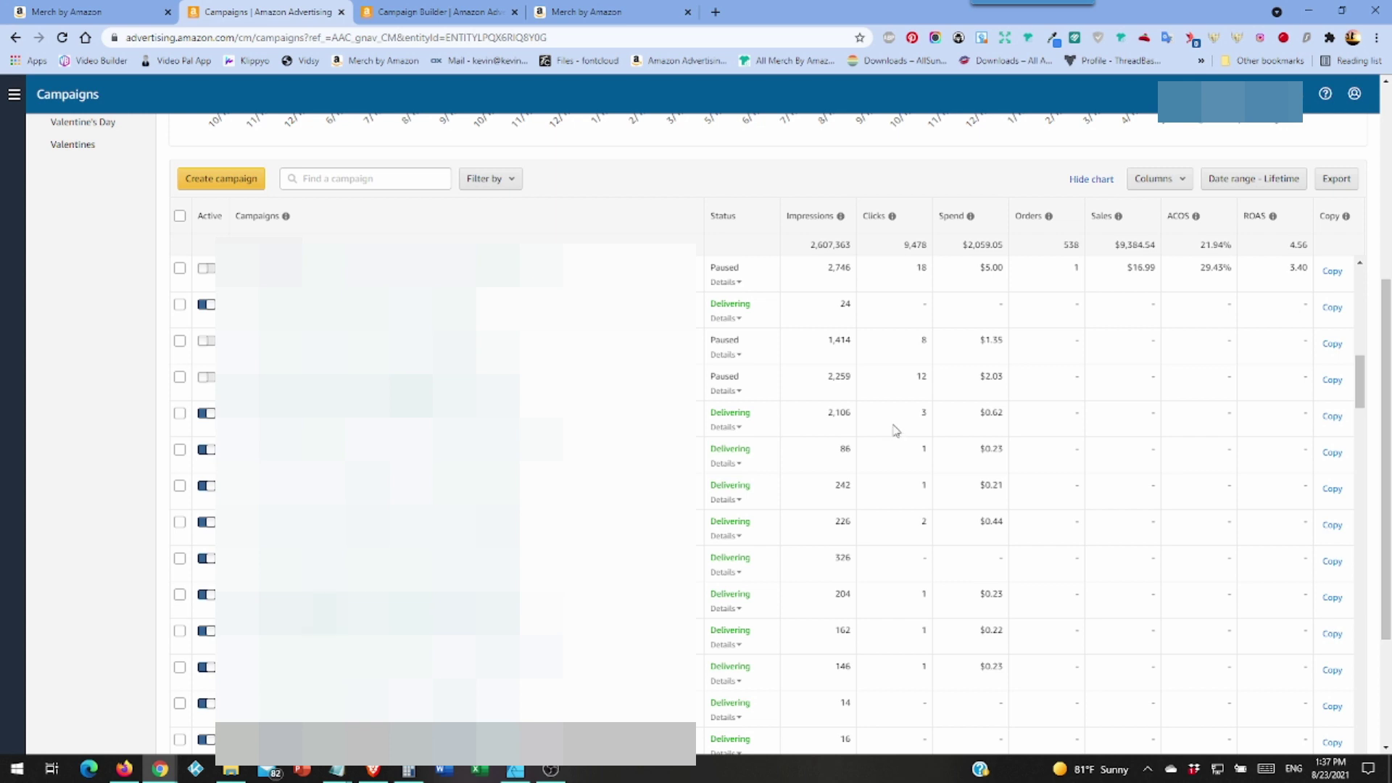
pyautogui.scroll(-1, 896, 430)
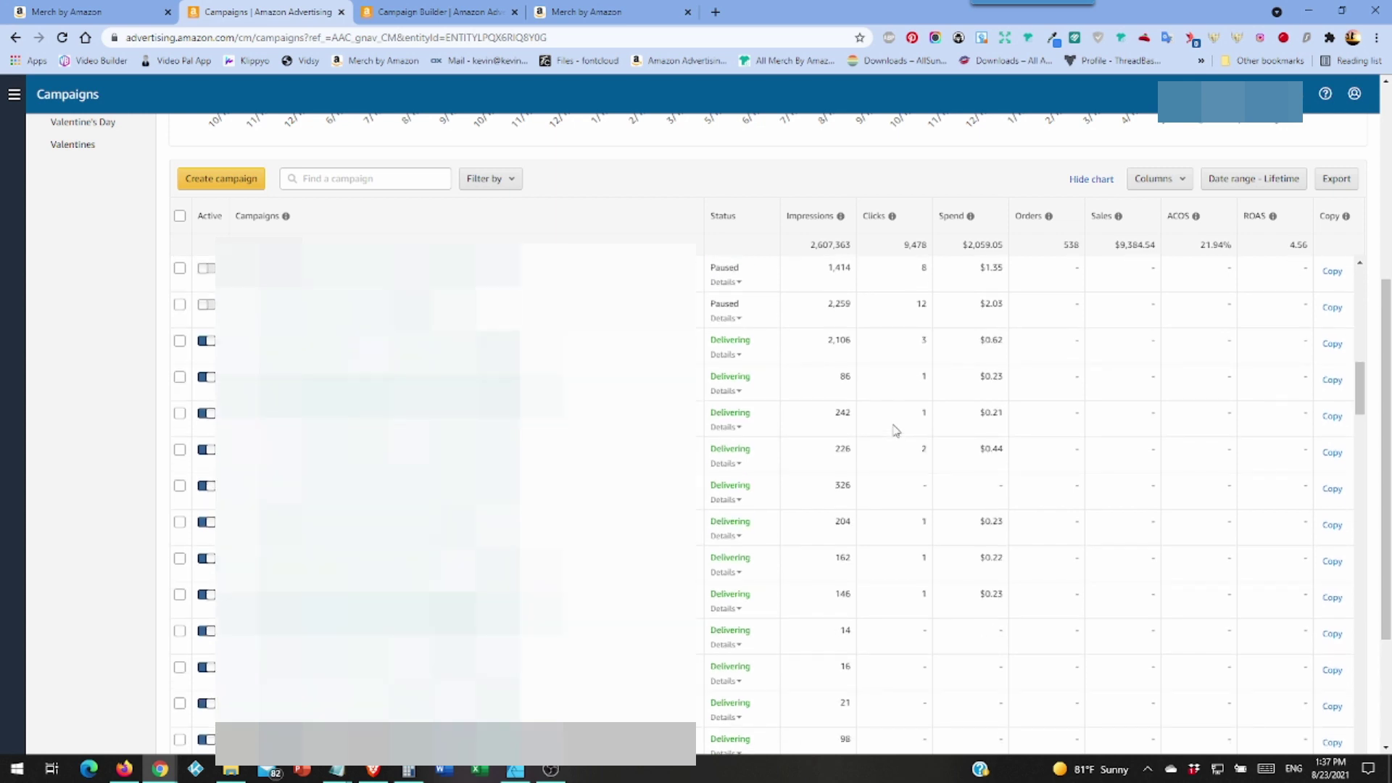
pyautogui.scroll(-1, 896, 430)
pyautogui.scroll(2, 896, 430)
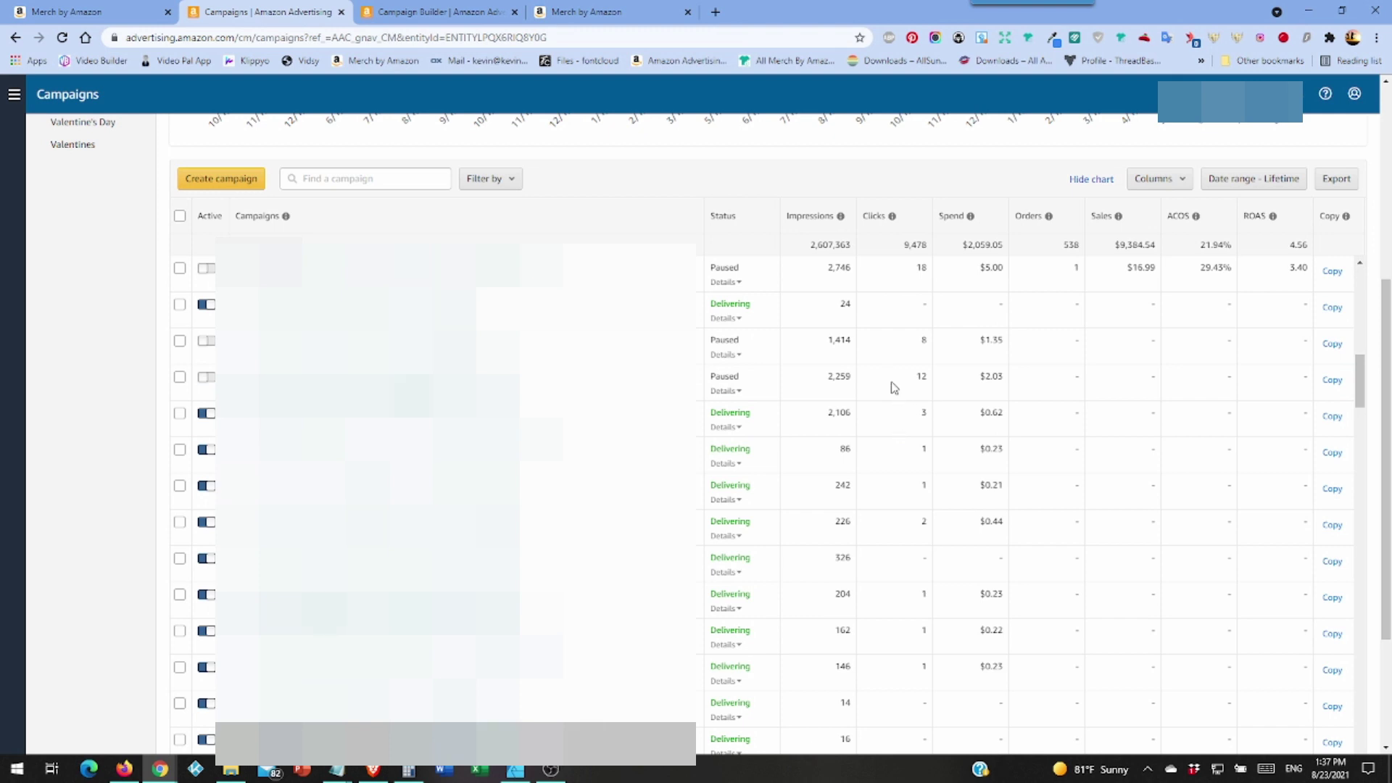
pyautogui.scroll(-1, 891, 387)
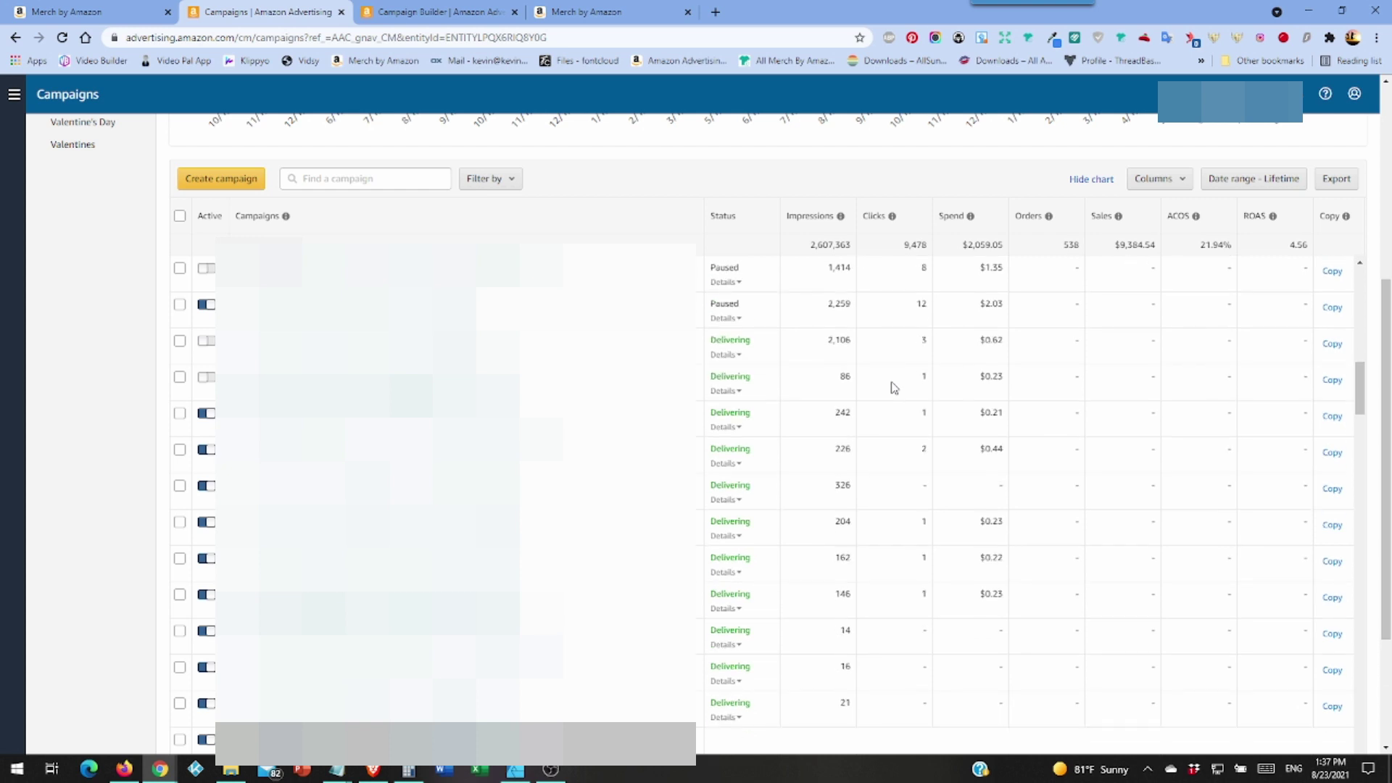
pyautogui.scroll(-10, 892, 420)
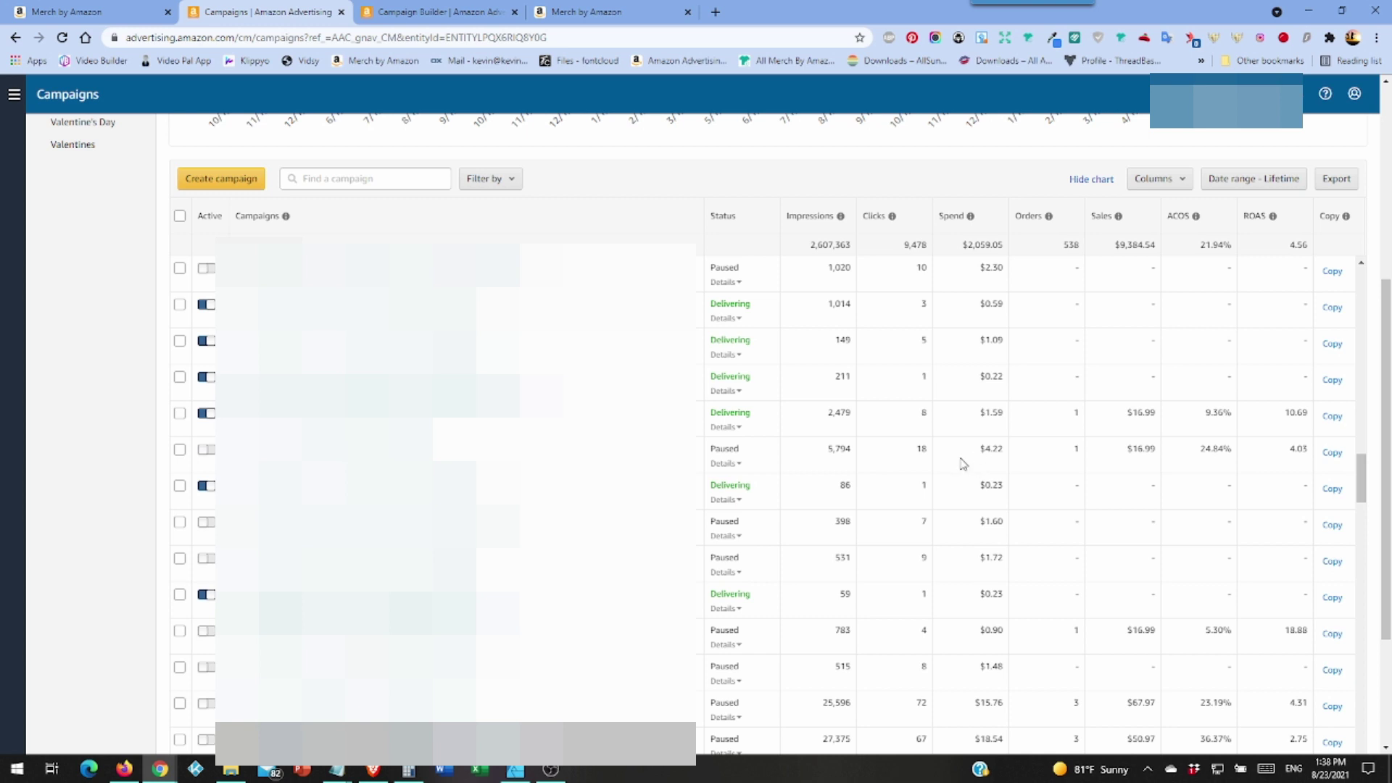
pyautogui.scroll(-1, 964, 462)
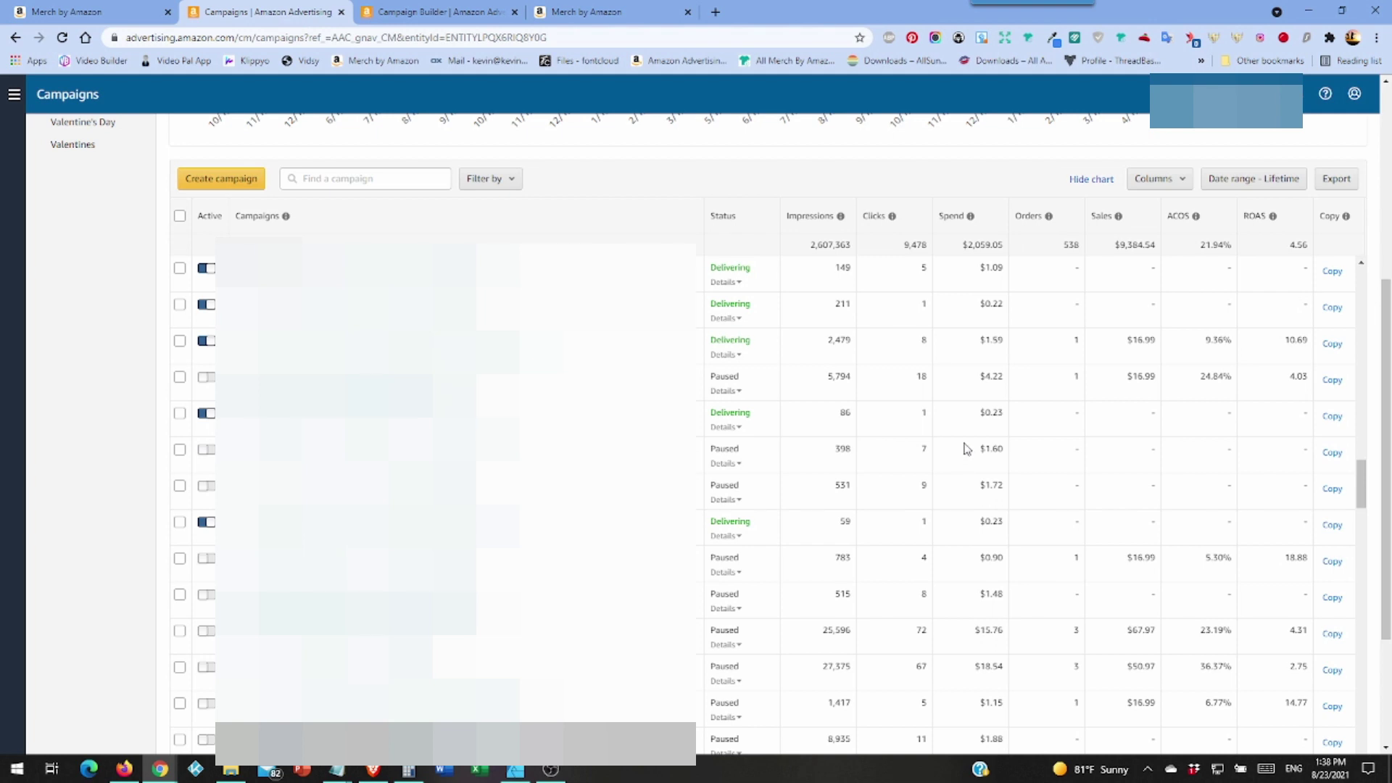
pyautogui.scroll(-4, 956, 439)
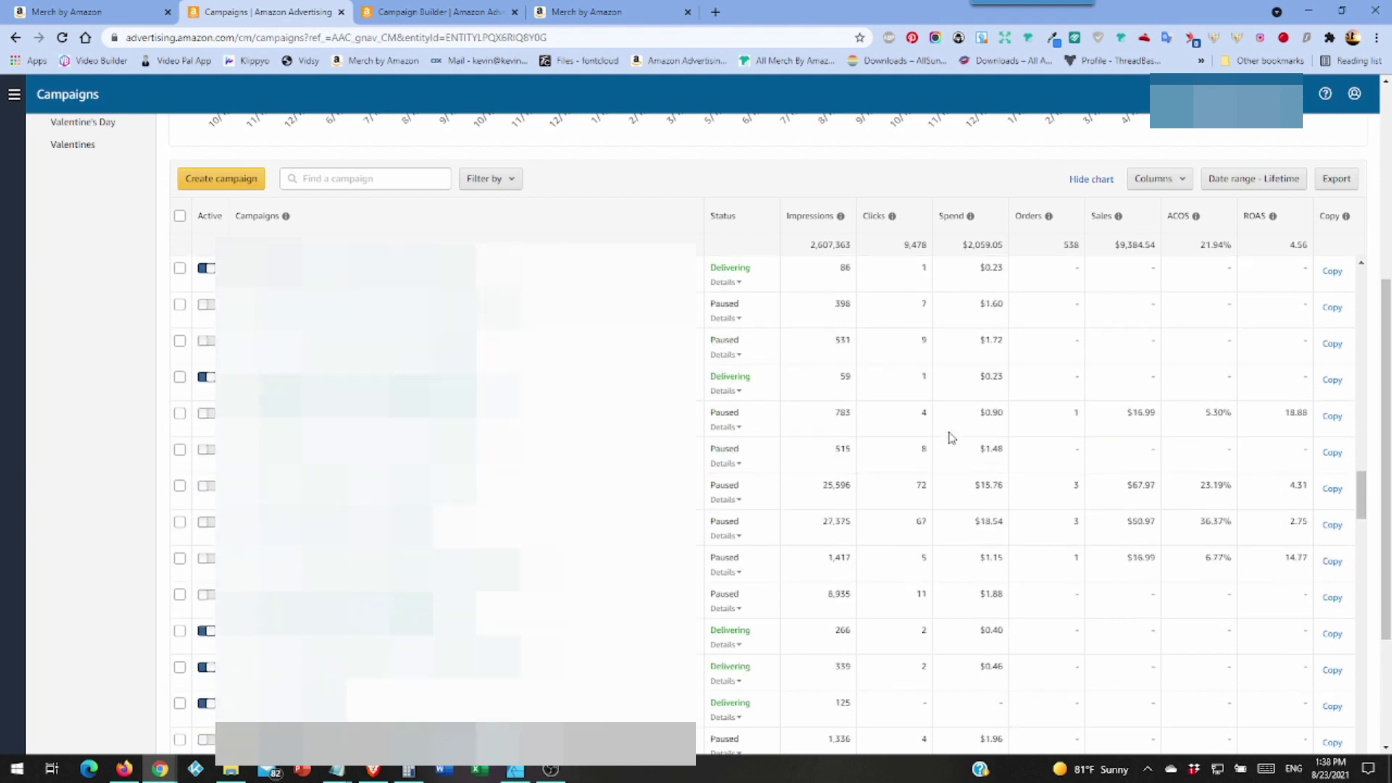
pyautogui.scroll(-4, 952, 438)
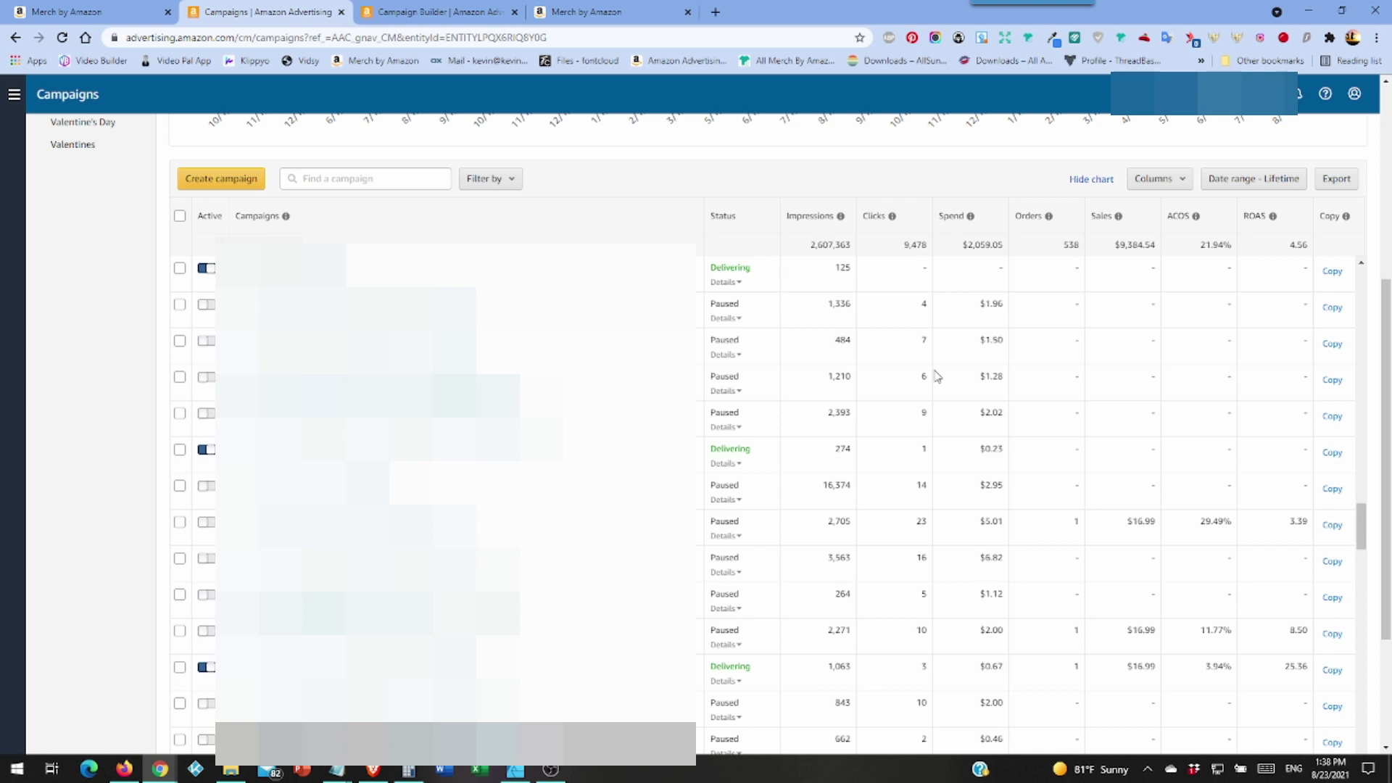
pyautogui.scroll(-2, 938, 375)
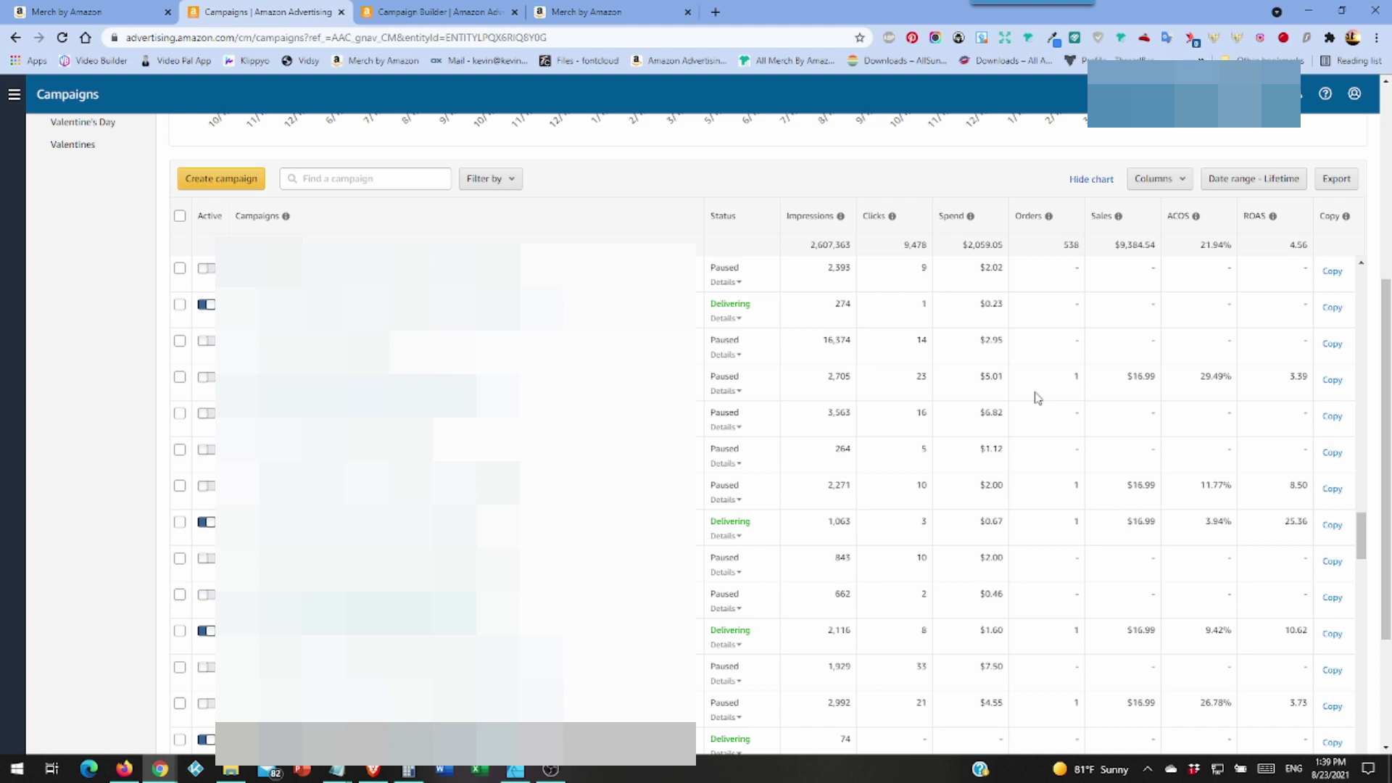
pyautogui.scroll(-6, 1037, 397)
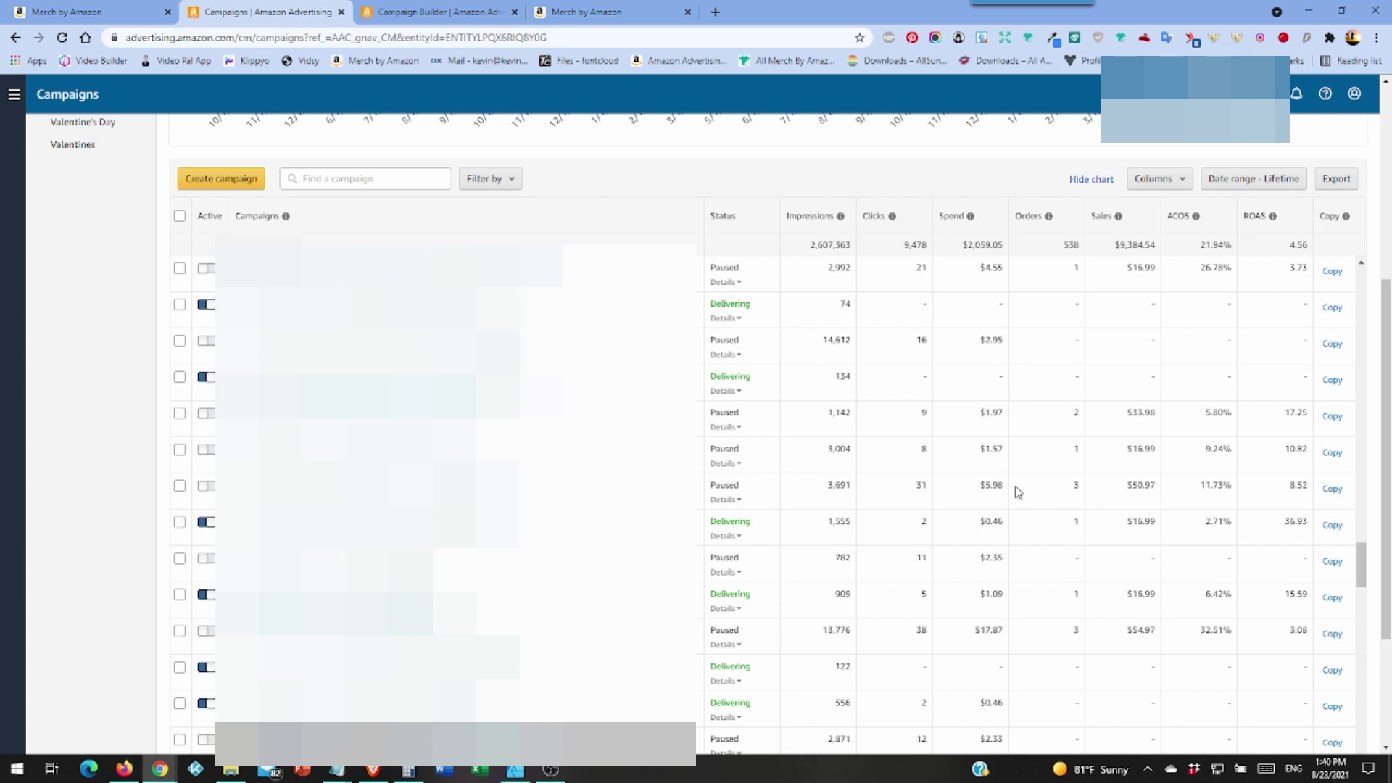
pyautogui.scroll(-2, 1019, 492)
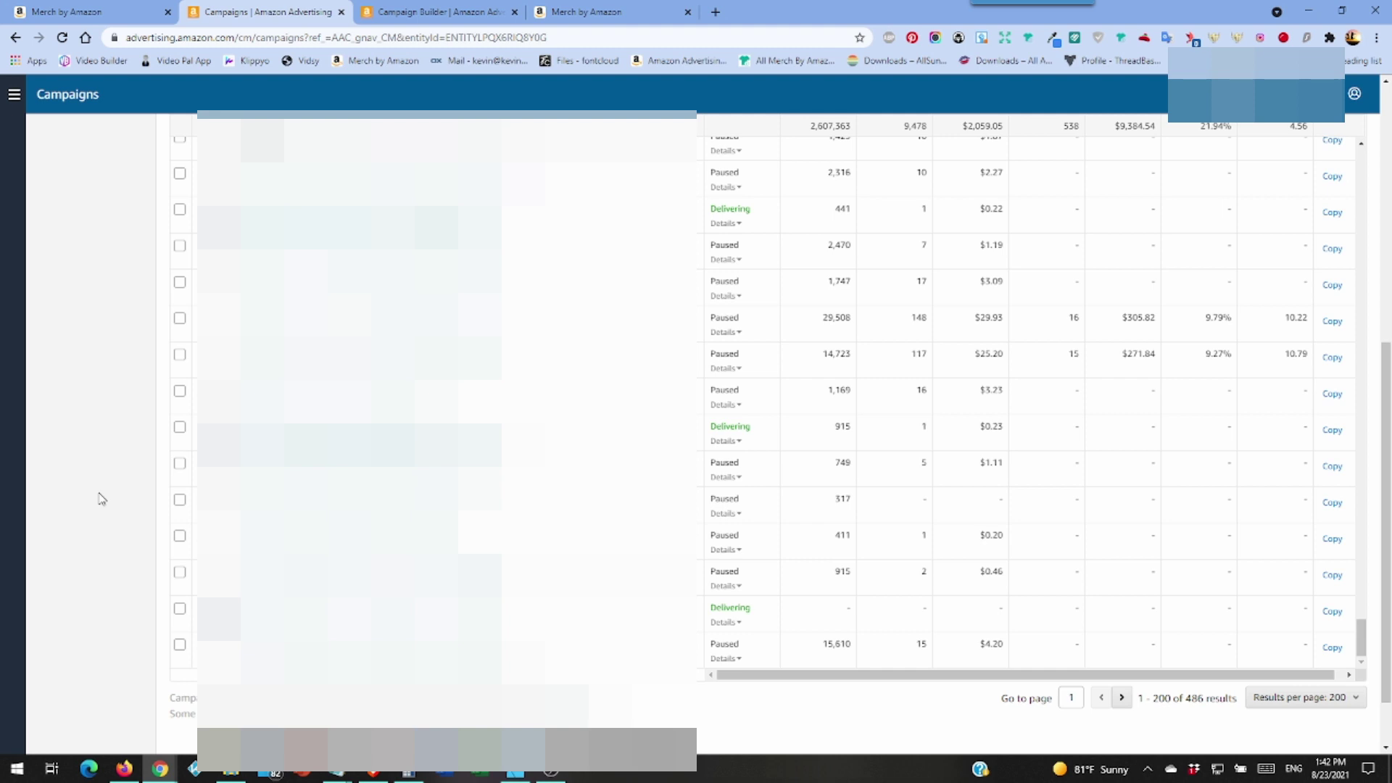
# - Open Billing and payments from the main navigation panel
pyautogui.scroll(3, 102, 498)
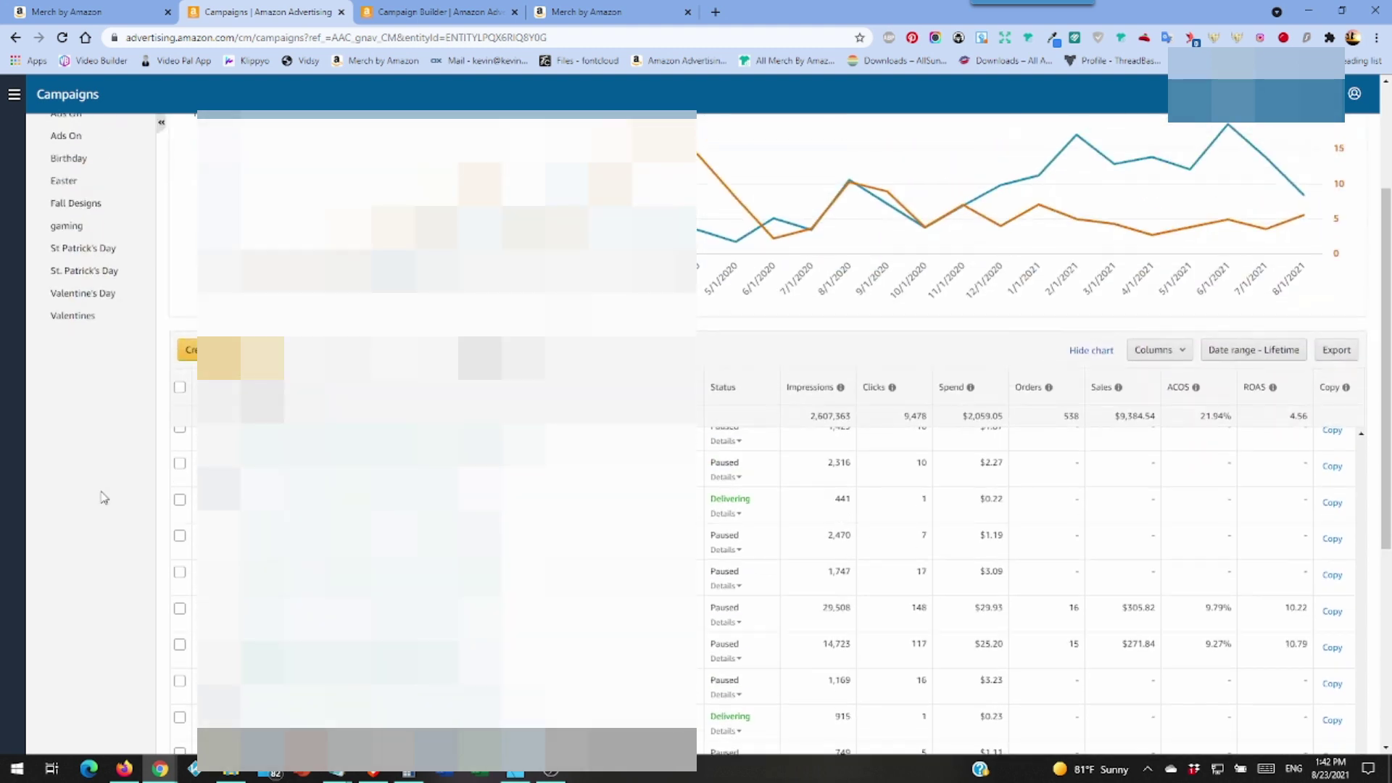
pyautogui.scroll(-4, 101, 499)
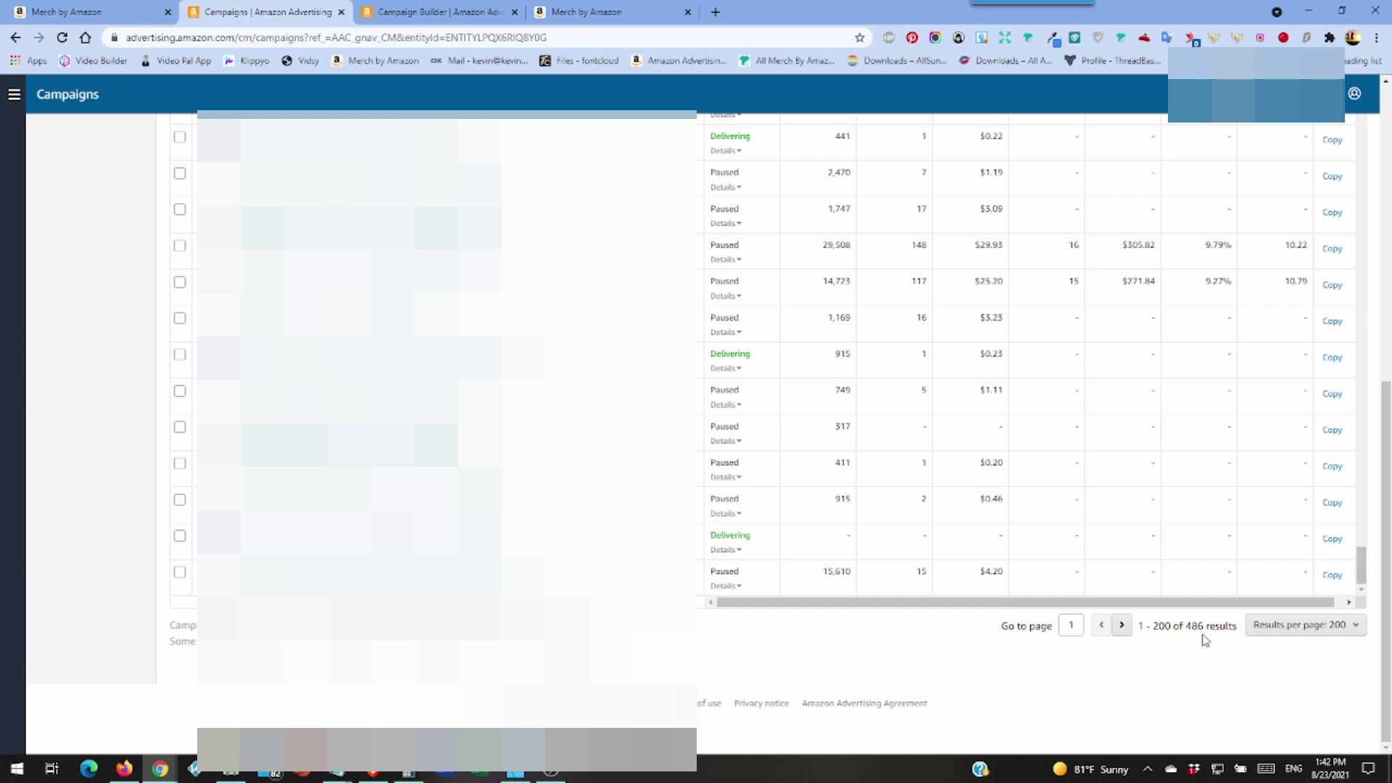
pyautogui.scroll(8, 61, 533)
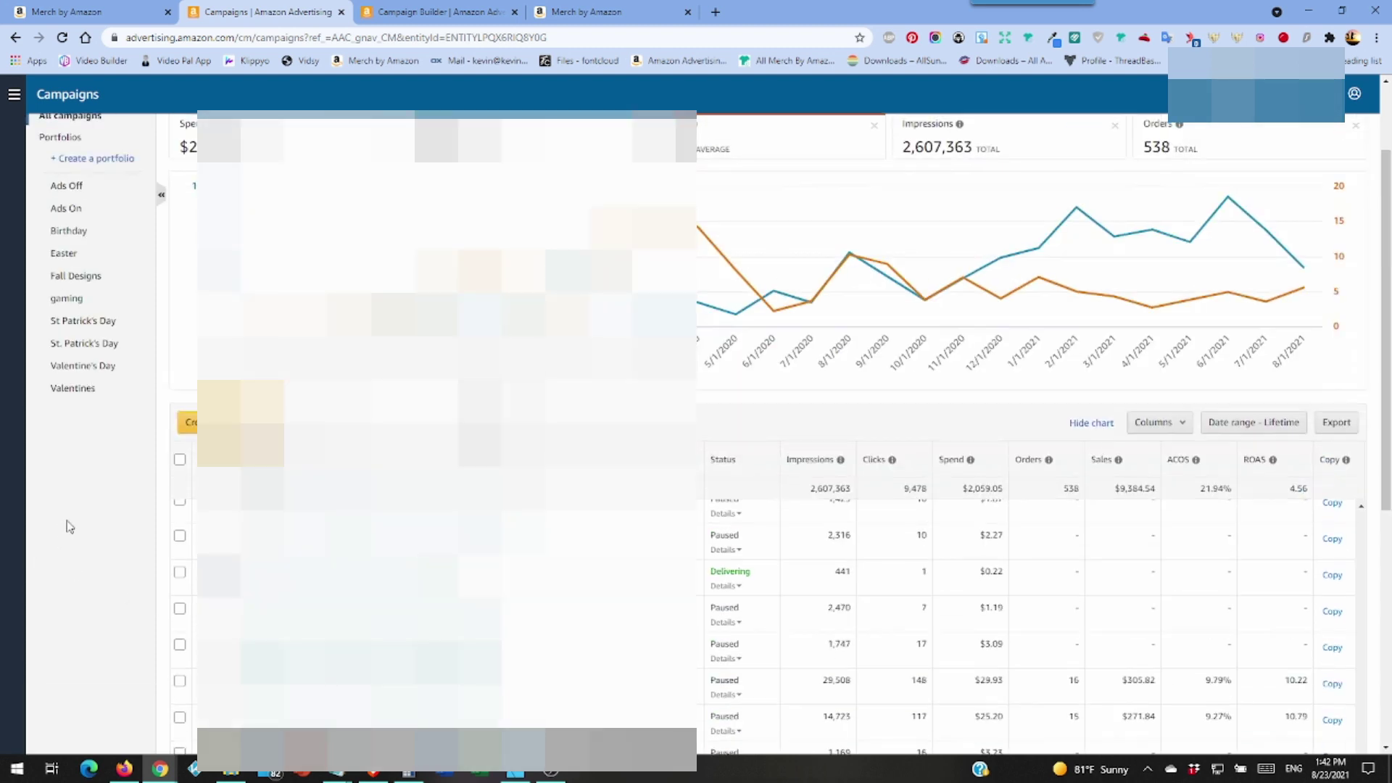
pyautogui.click(12, 96)
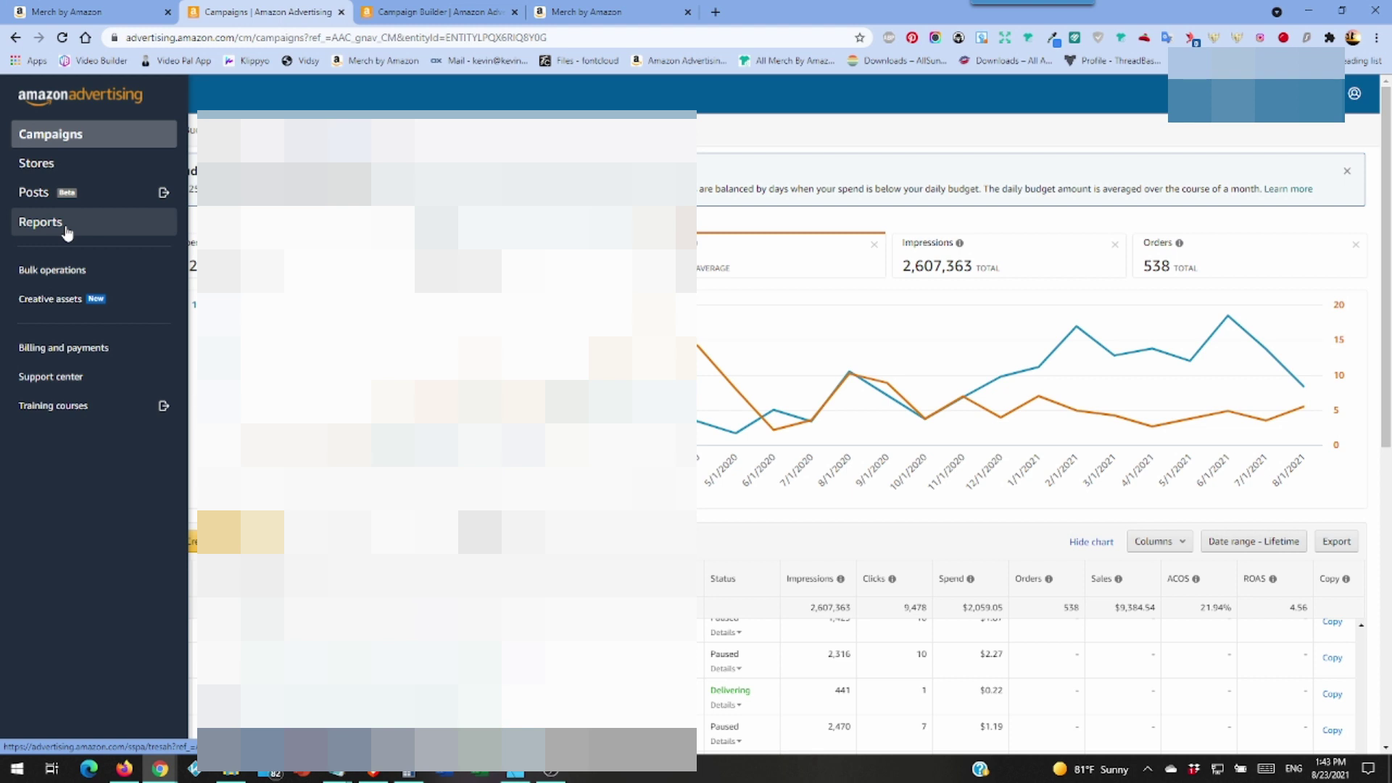
pyautogui.click(43, 351)
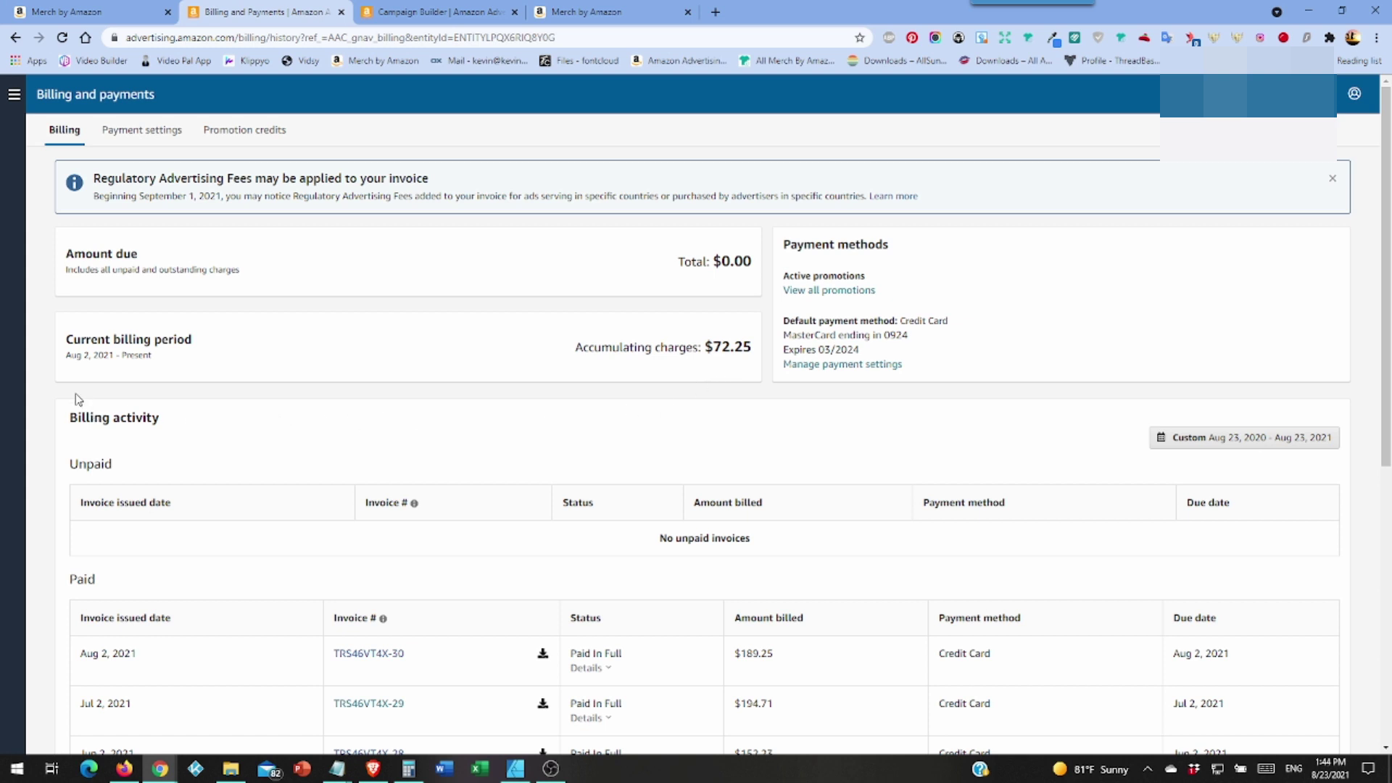
# - Review billing: $0.00 due, $72.25 accumulating, Aug 2, 2021 invoice of $189.25 paid in full
pyautogui.scroll(-1, 72, 395)
pyautogui.scroll(1, 72, 393)
pyautogui.moveTo(18, 405)
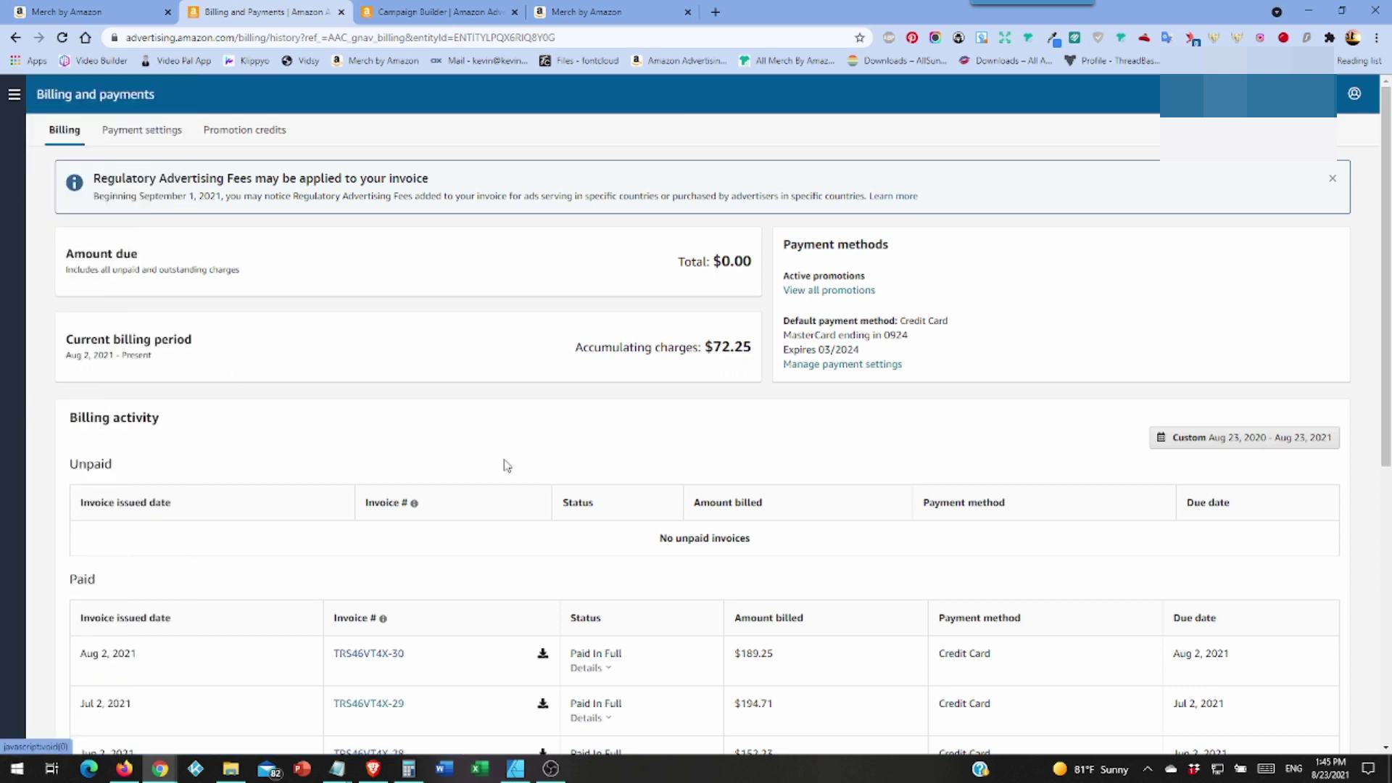